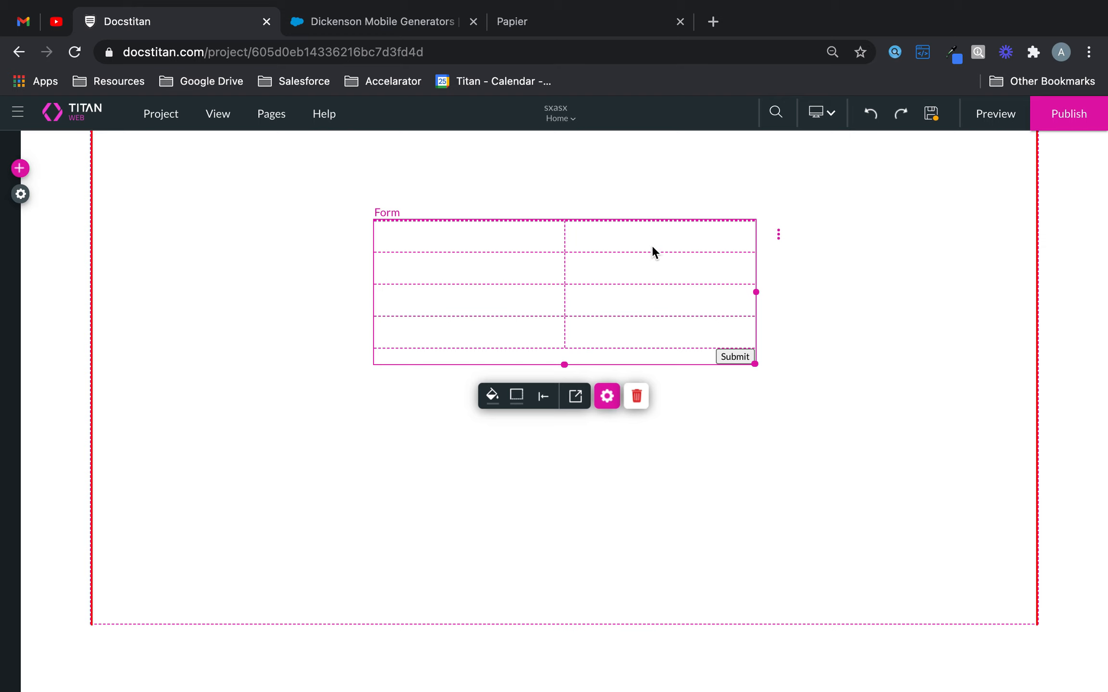
- Enlarge the form in width and height and position it near the centre of the page
left_click_drag(661, 264, 532, 255)
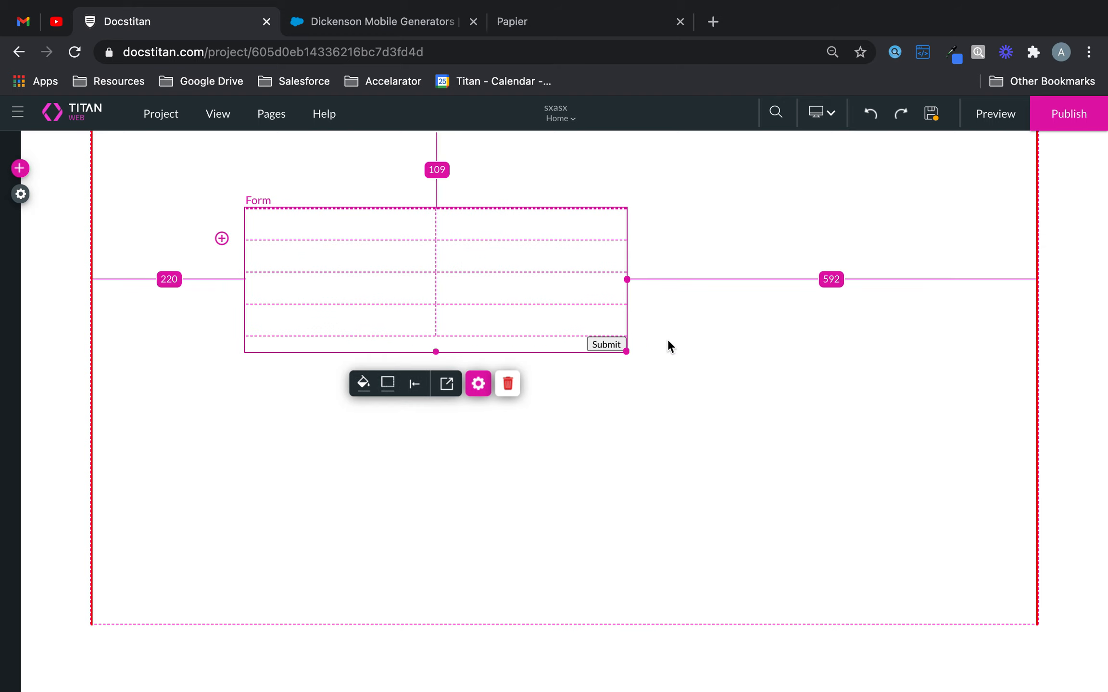
left_click_drag(625, 352, 781, 490)
left_click_drag(660, 356, 707, 347)
- Add a text field to the form's first row, first column, and label it "First Name"
left_click(19, 168)
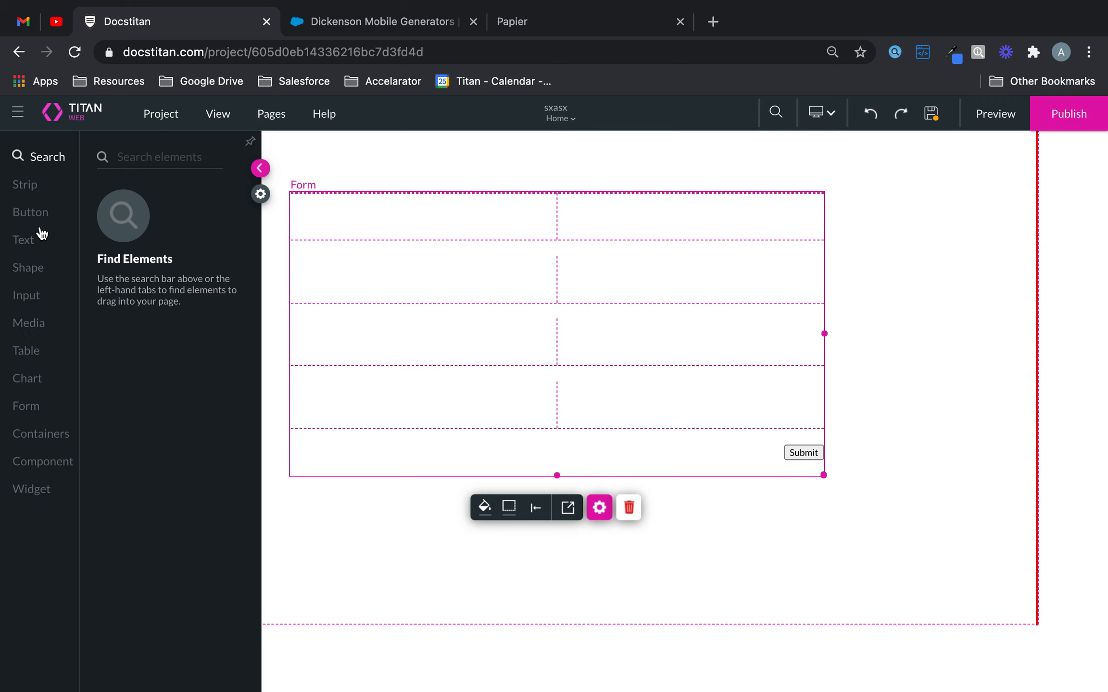
left_click(24, 302)
left_click_drag(153, 219, 415, 221)
left_click(496, 260)
left_click(844, 290)
key("ctrl+a")
type("First")
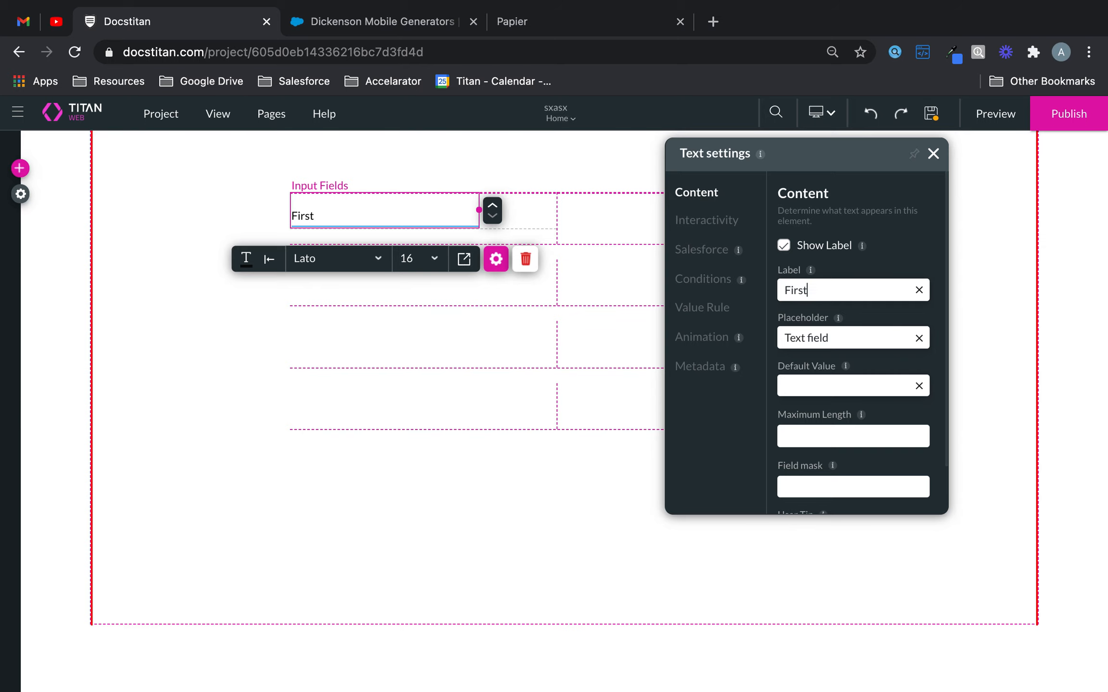
type(" Name")
- Add a text field to the form's second row below First Name and label it "Last Name"
left_click(20, 168)
left_click(26, 295)
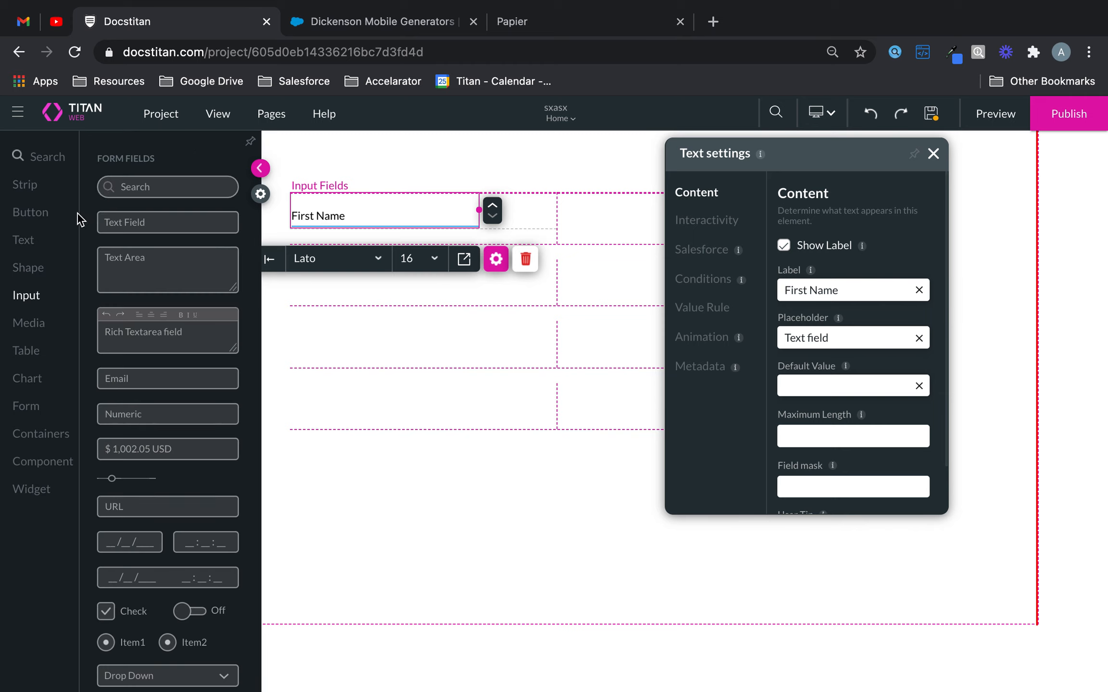
left_click_drag(130, 222, 346, 283)
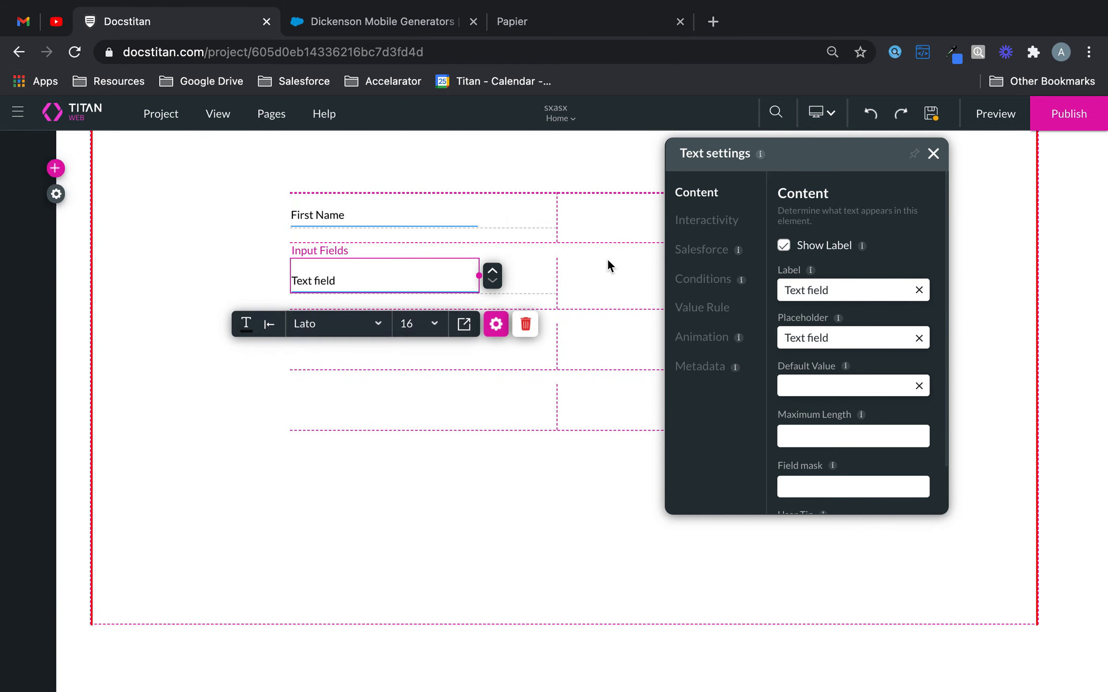
left_click(786, 290)
left_click_drag(786, 291, 761, 287)
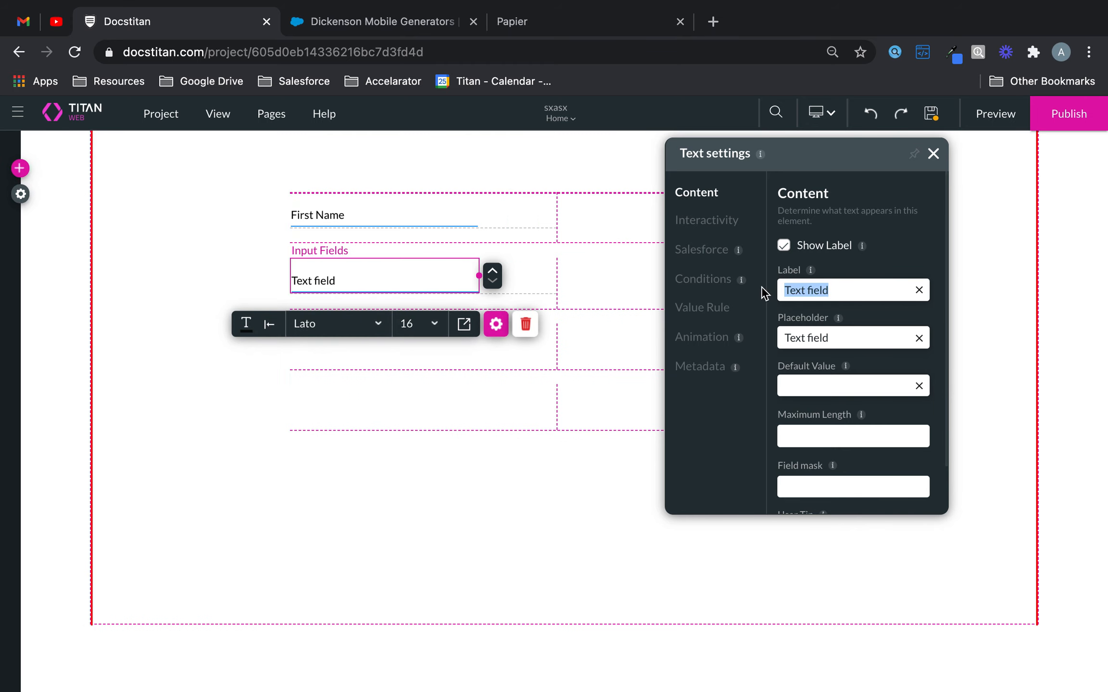
type("LAs")
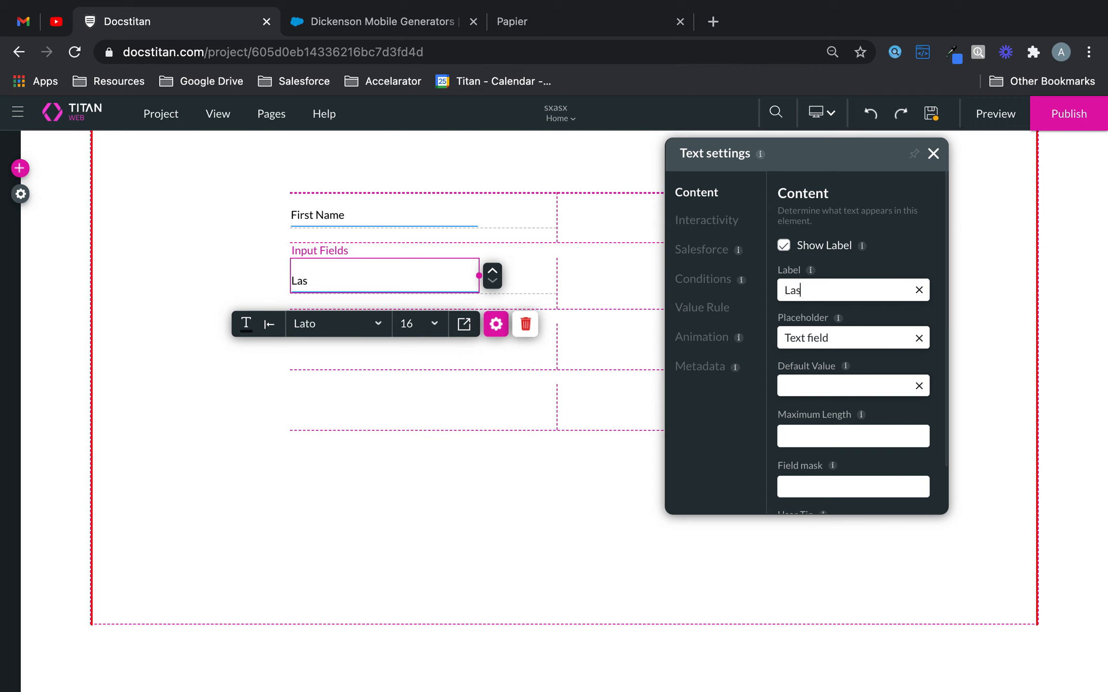
type("t Name")
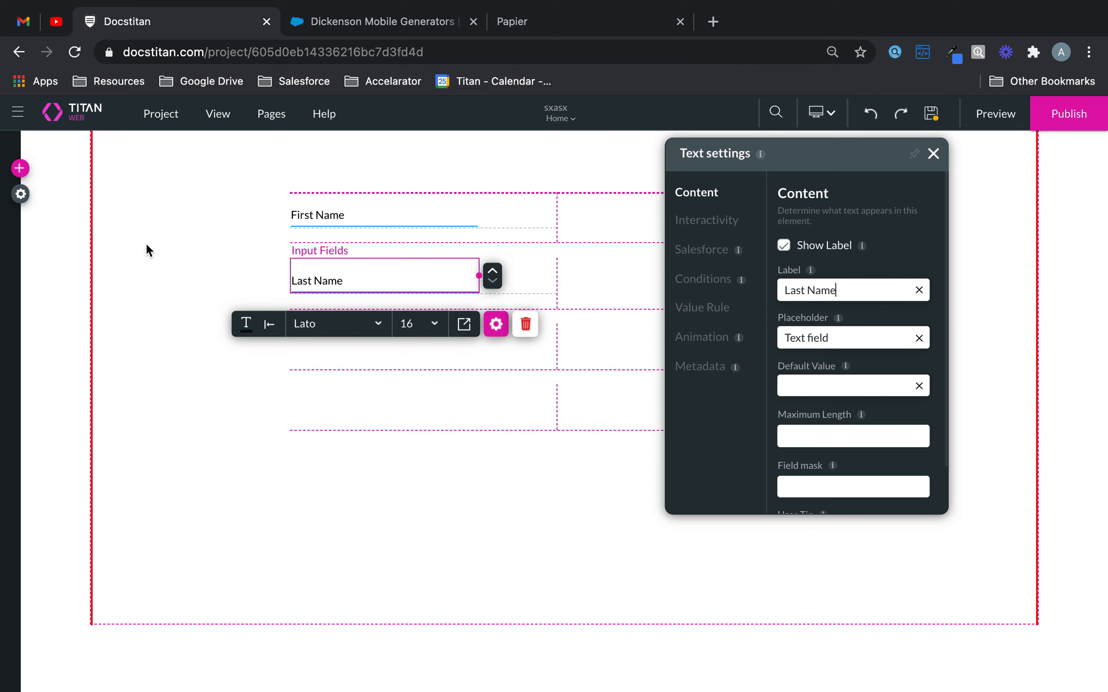
- Add an Email input field to the form's third row, below Last Name
left_click(20, 169)
left_click(34, 299)
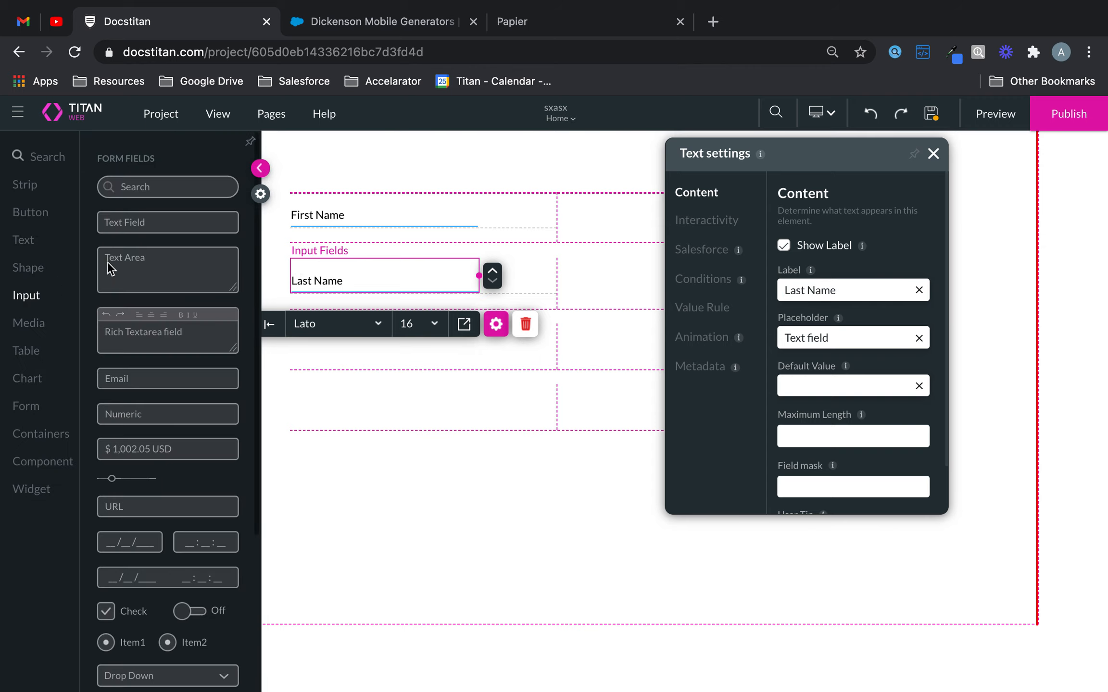
left_click_drag(178, 384, 370, 348)
- Add a rounded blue button to the form's fourth row and set its text to "Submit"
left_click(19, 169)
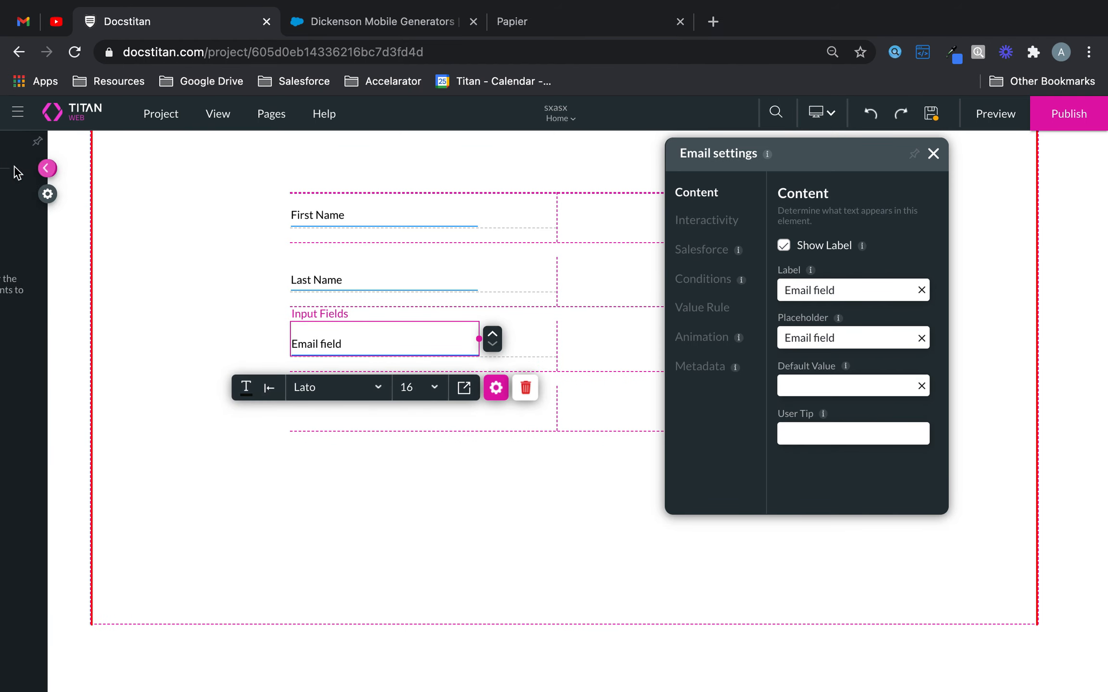
left_click(37, 212)
left_click_drag(193, 203, 374, 400)
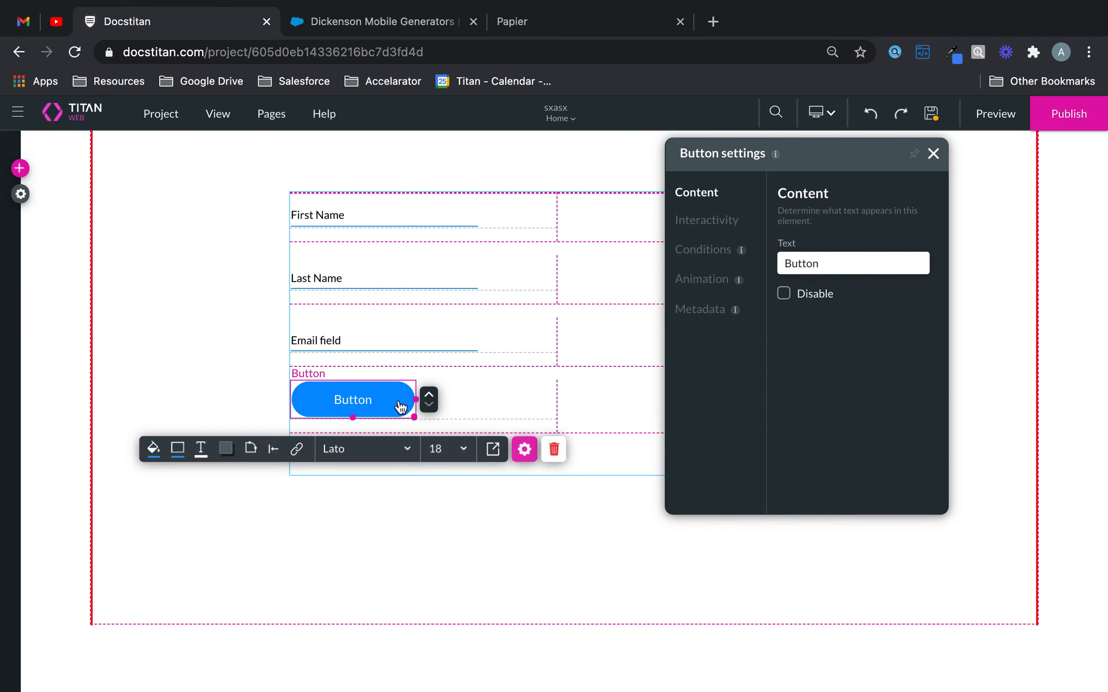
left_click_drag(840, 259, 704, 255)
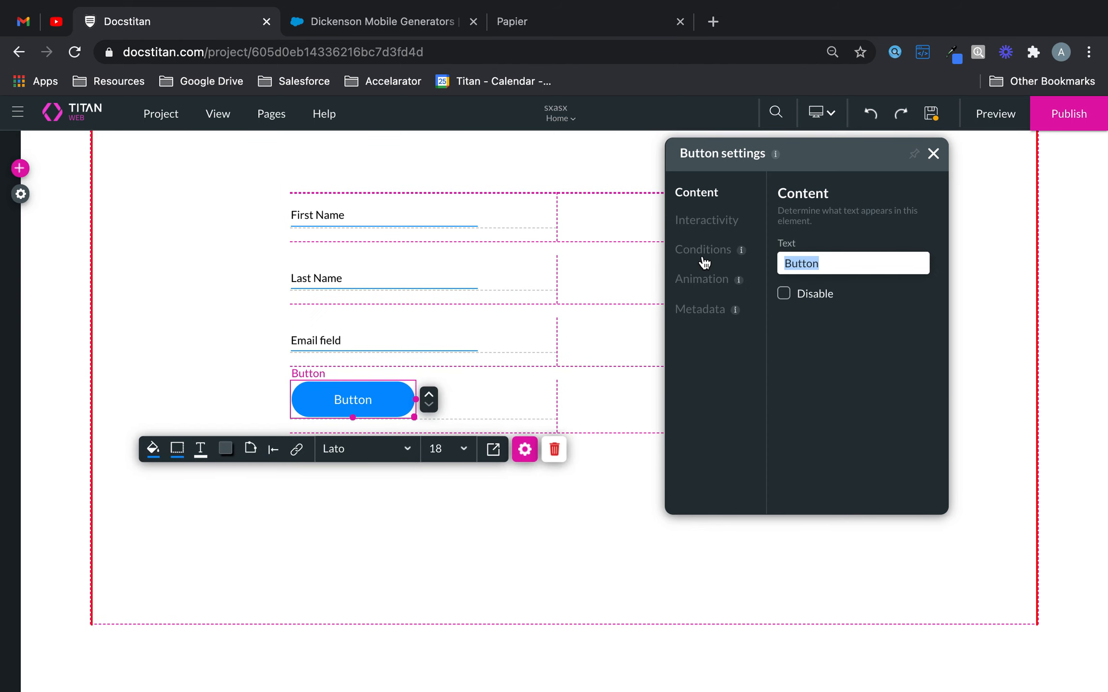
type("Submit")
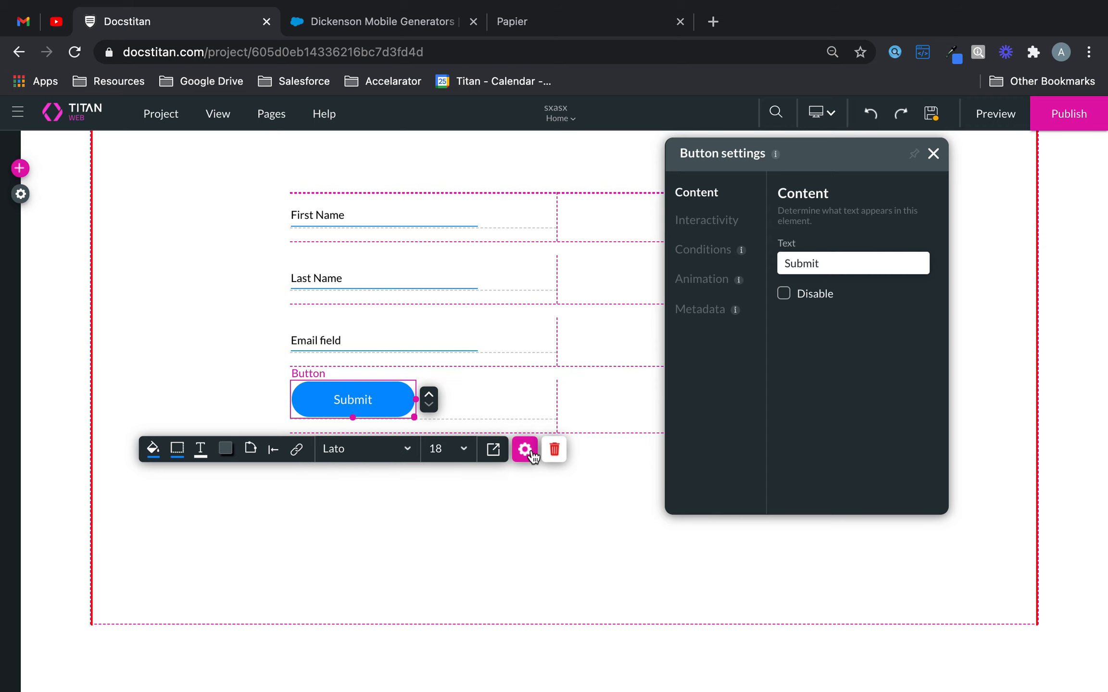
- Turn off the form's built-in submit button in its interactivity settings and close the settings
left_click(577, 515)
left_click(608, 387)
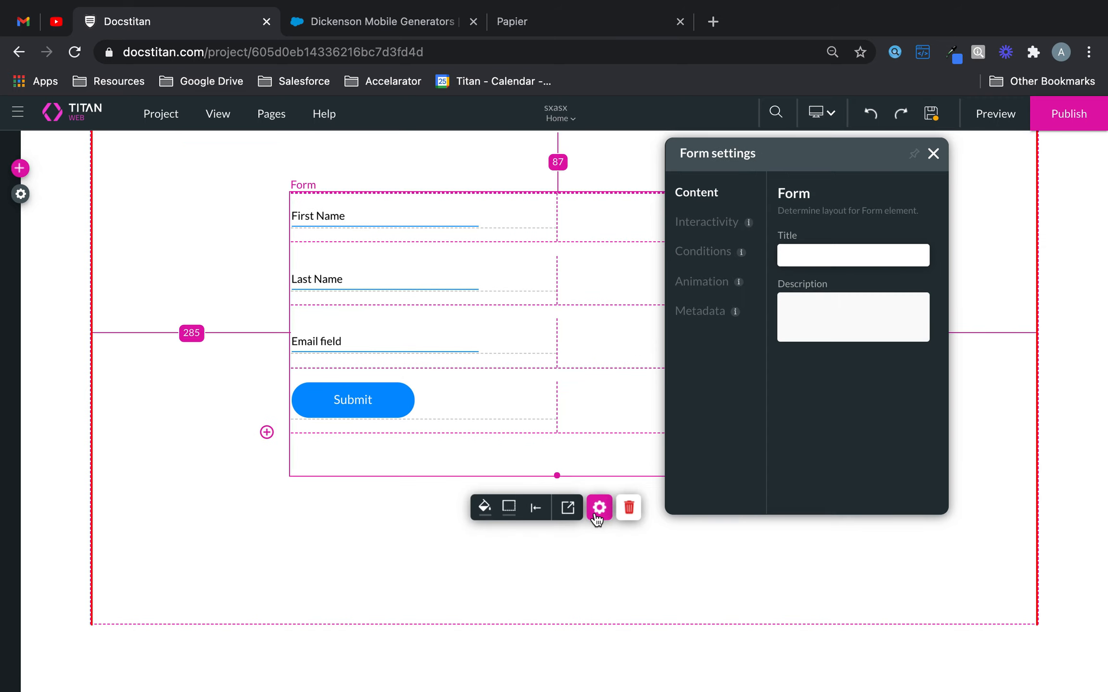
left_click(691, 231)
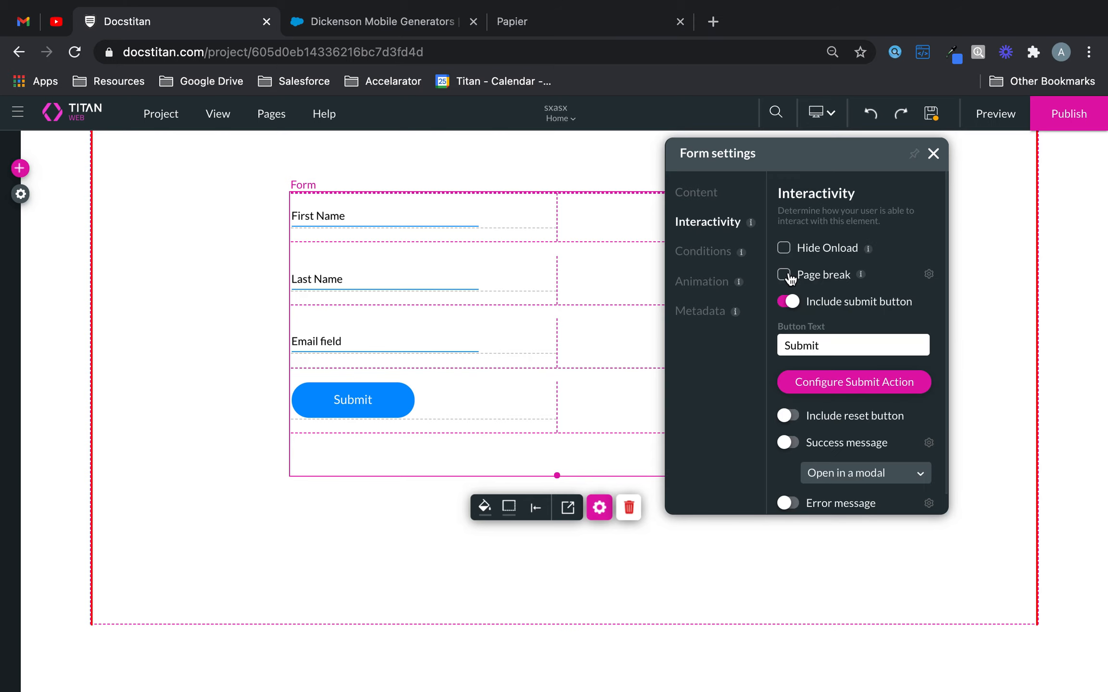
left_click(796, 309)
left_click_drag(863, 165, 839, 230)
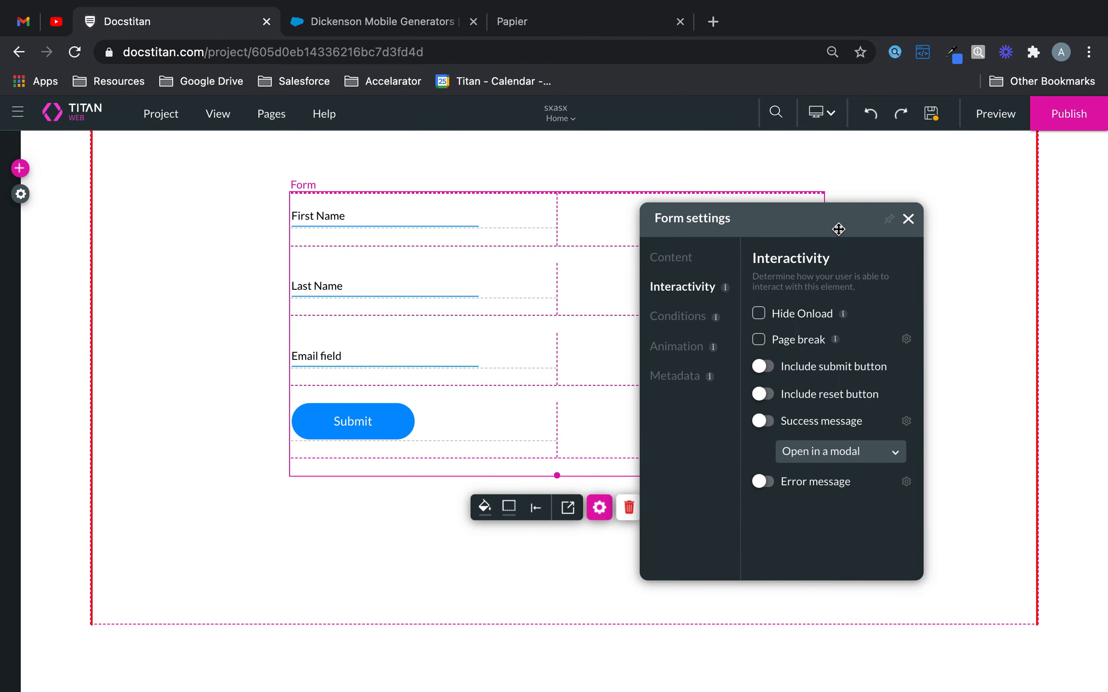
left_click(908, 219)
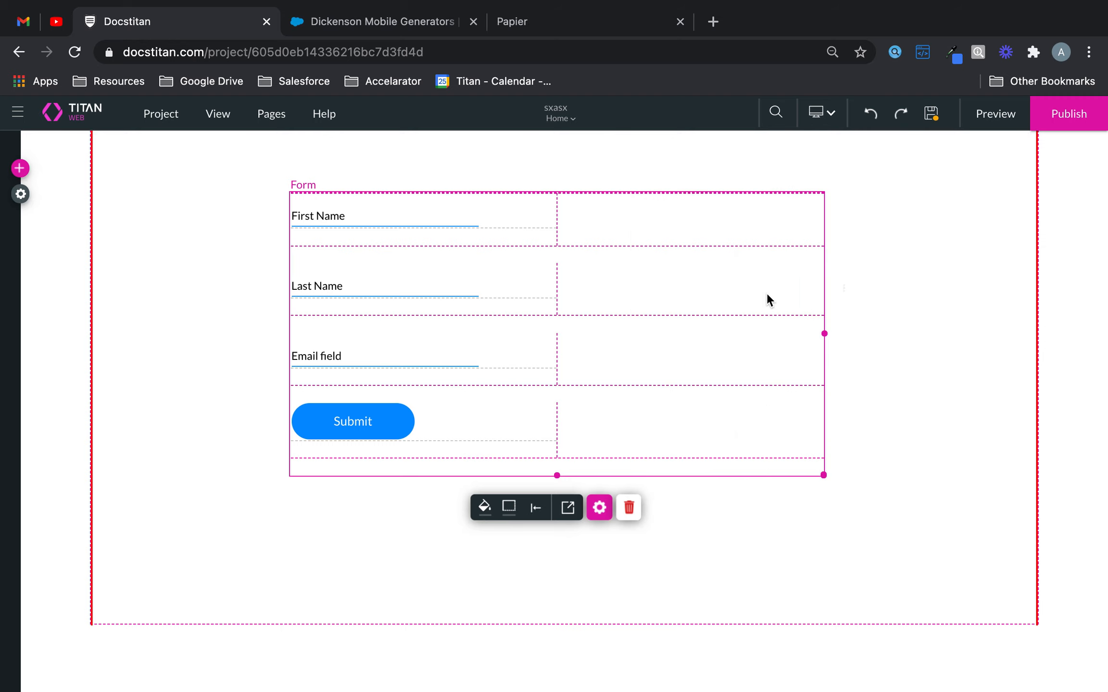
- Switch to Page 2, saving the changes to the Home page
left_click(569, 120)
left_click(553, 161)
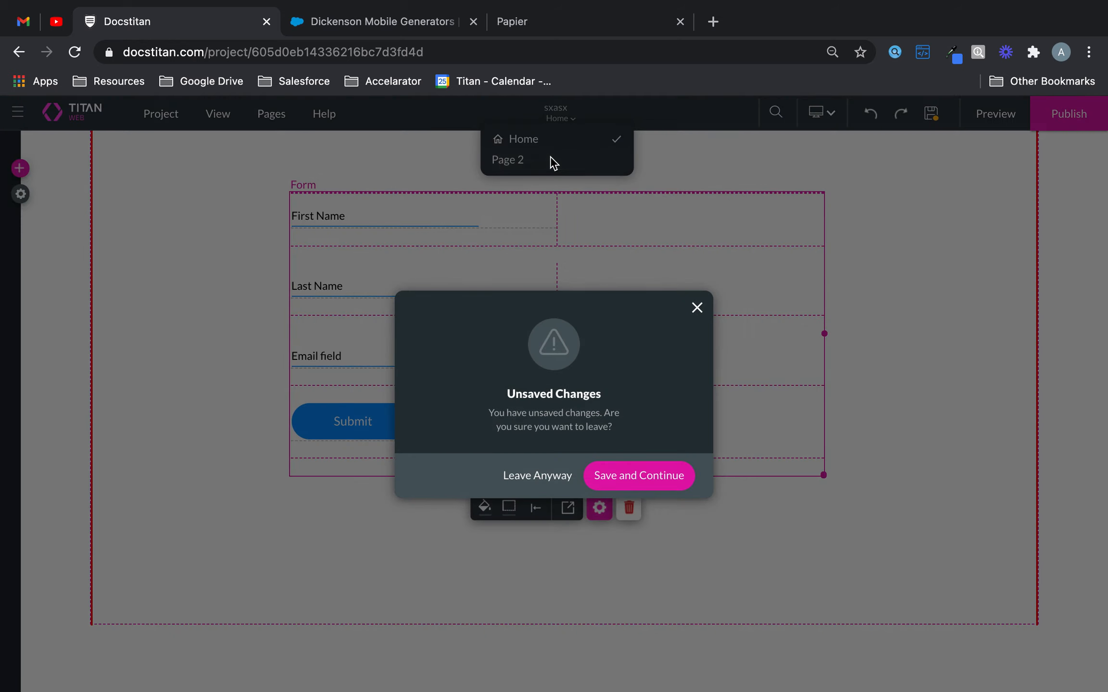
left_click(647, 486)
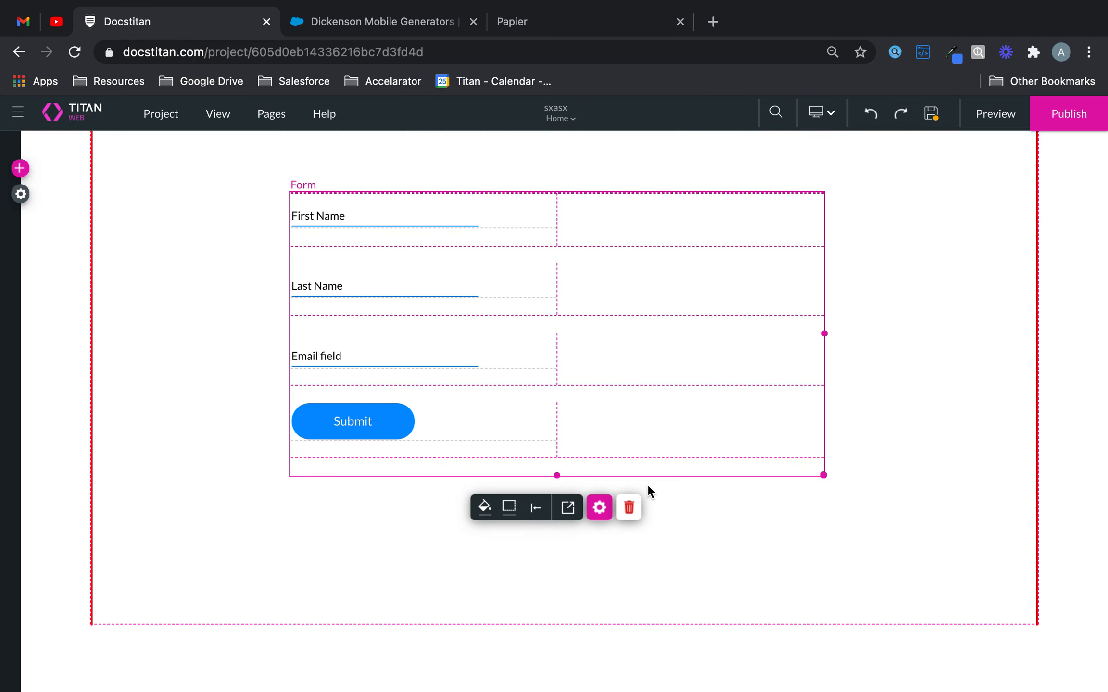
- Place a Title text element in the empty area of Page 2
left_click(20, 169)
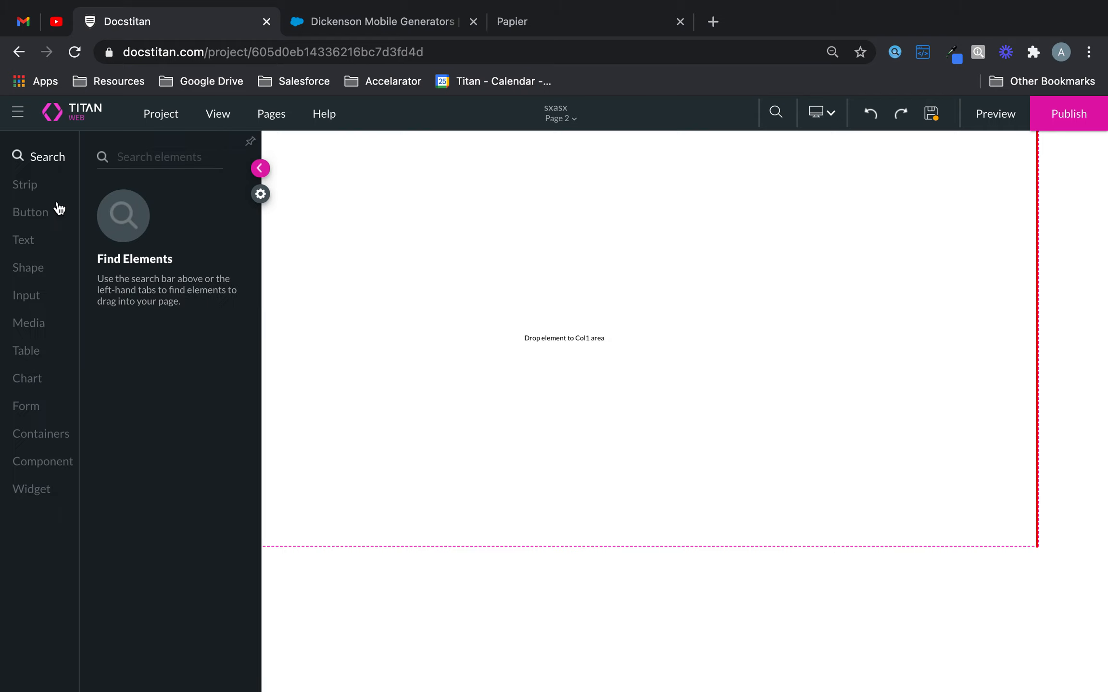
left_click(35, 299)
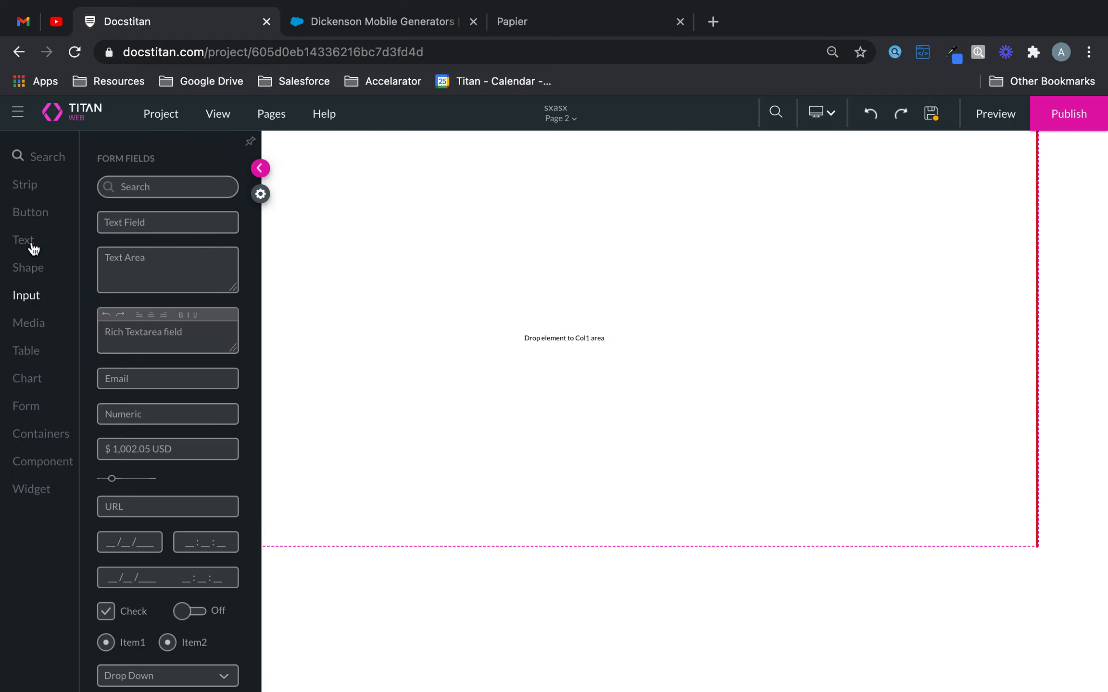
left_click(29, 245)
left_click_drag(147, 196, 461, 269)
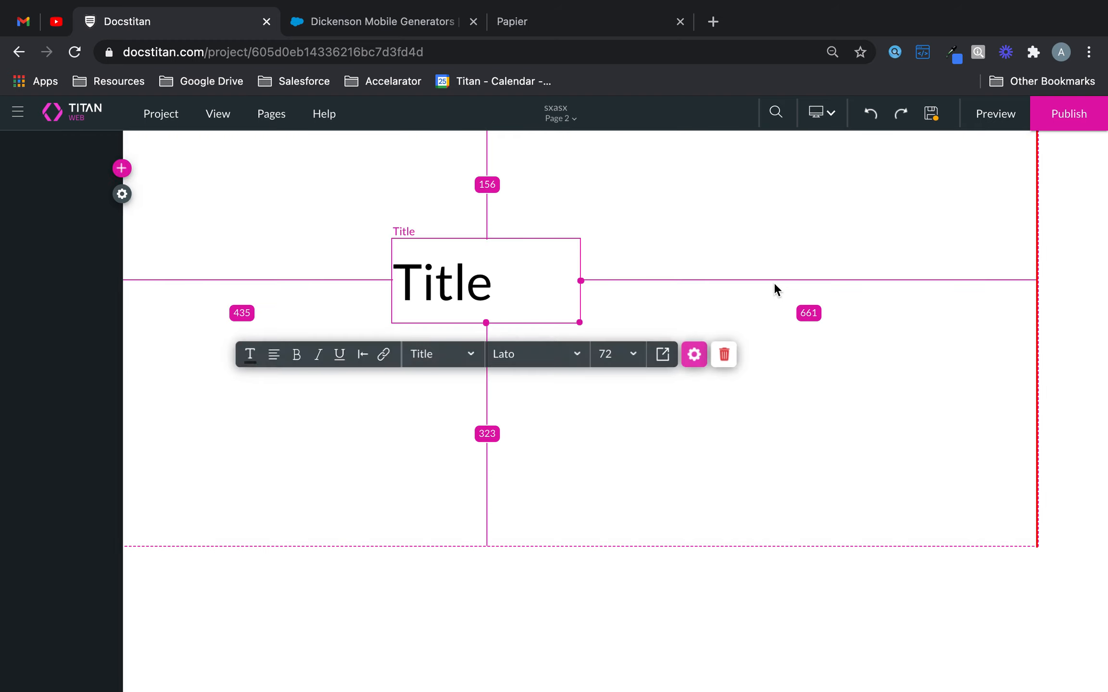
- Set the title's text to "Thank You For Submitting Your Details!" and close its settings
left_click(687, 362)
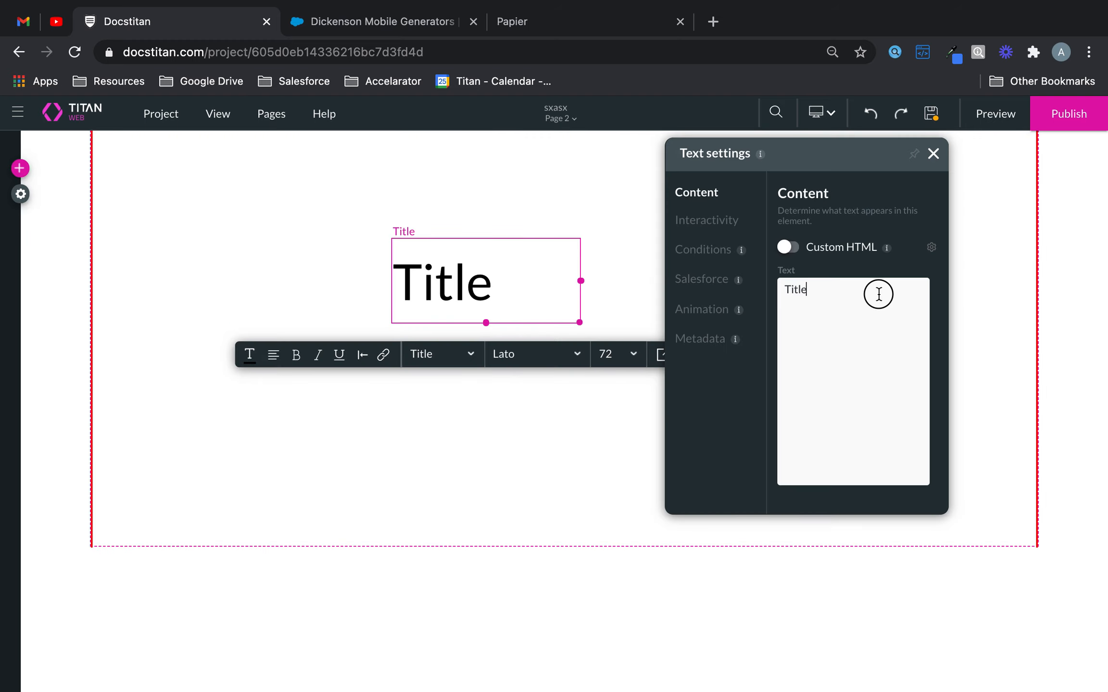
left_click_drag(878, 292, 697, 299)
type("Thank Yo")
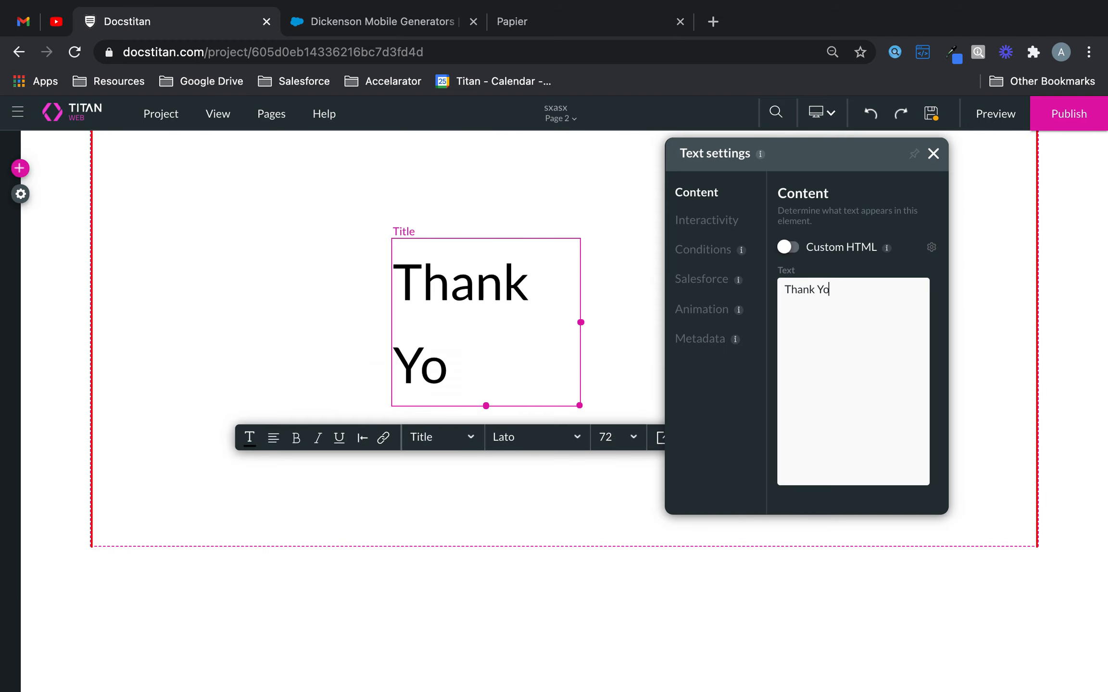
type("u For Suv")
key("BackSpace")
type("bmitting your")
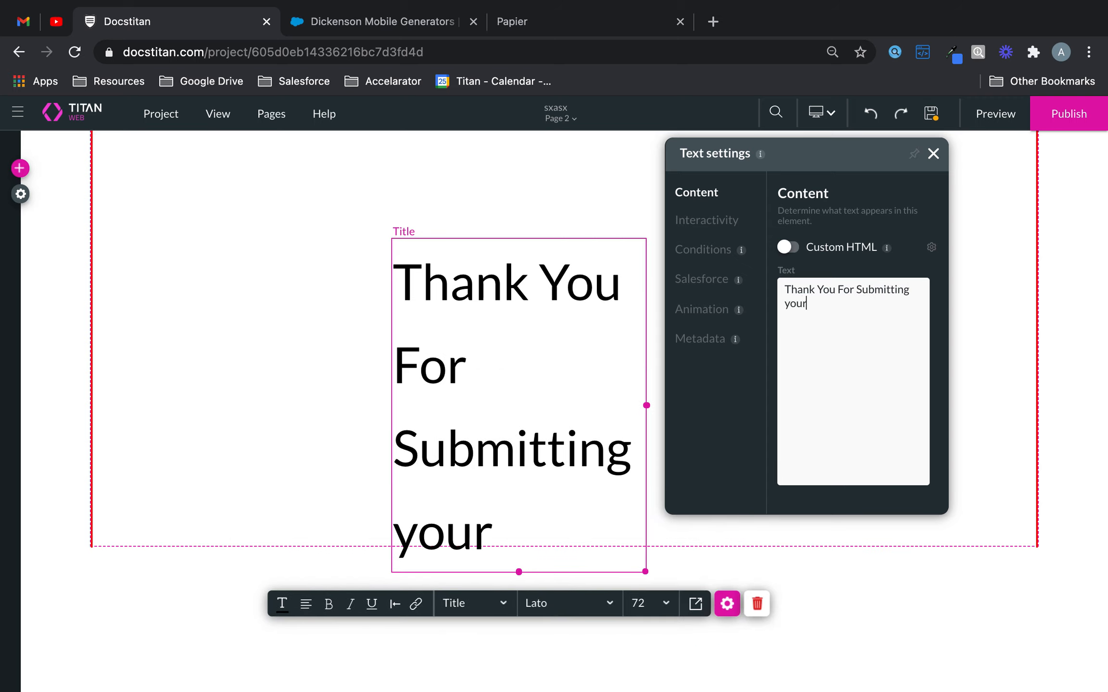
type(" Details!")
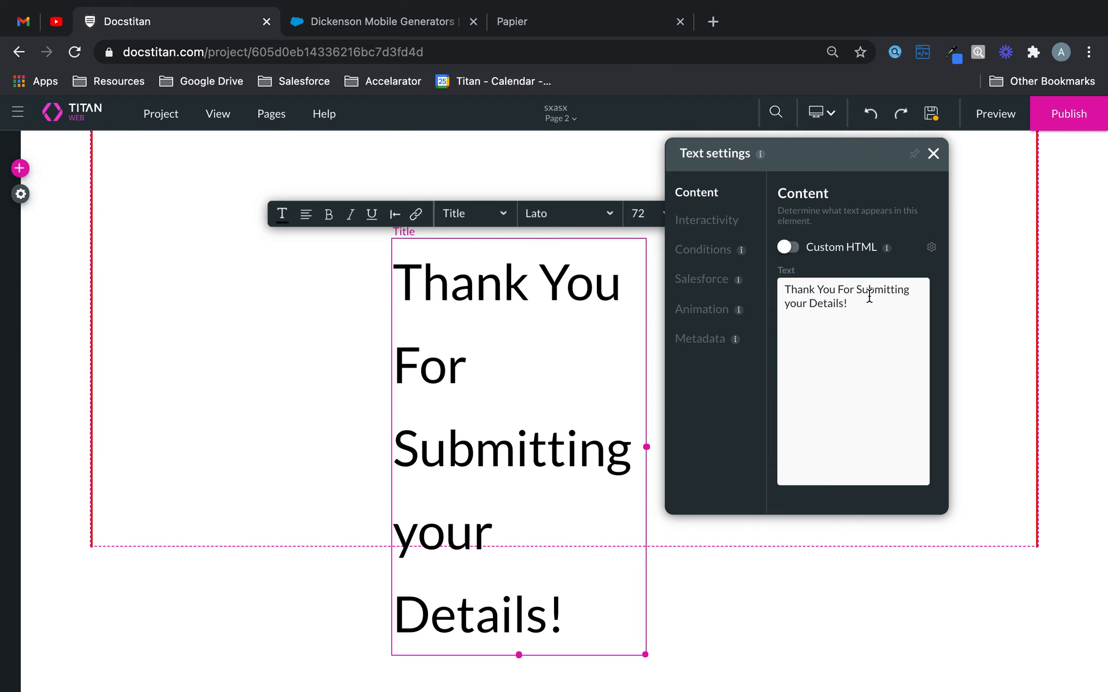
key("BackSpace")
type("Y")
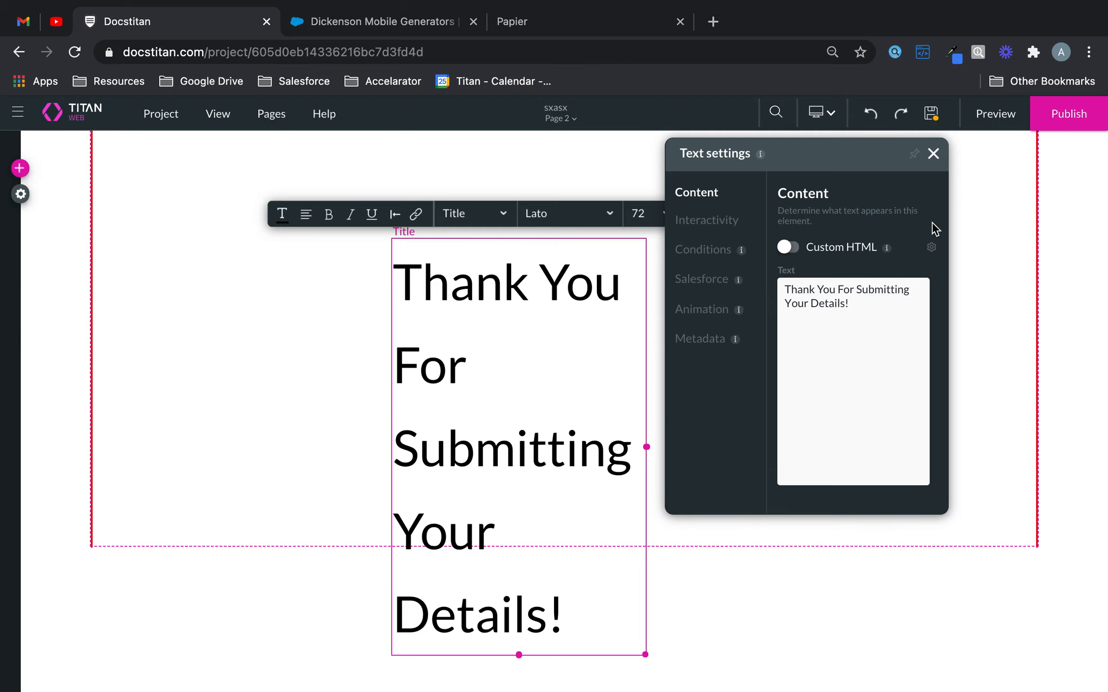
left_click(932, 153)
- Widen the title so its text fits on one line and position it mid-page
left_click_drag(546, 407, 313, 312)
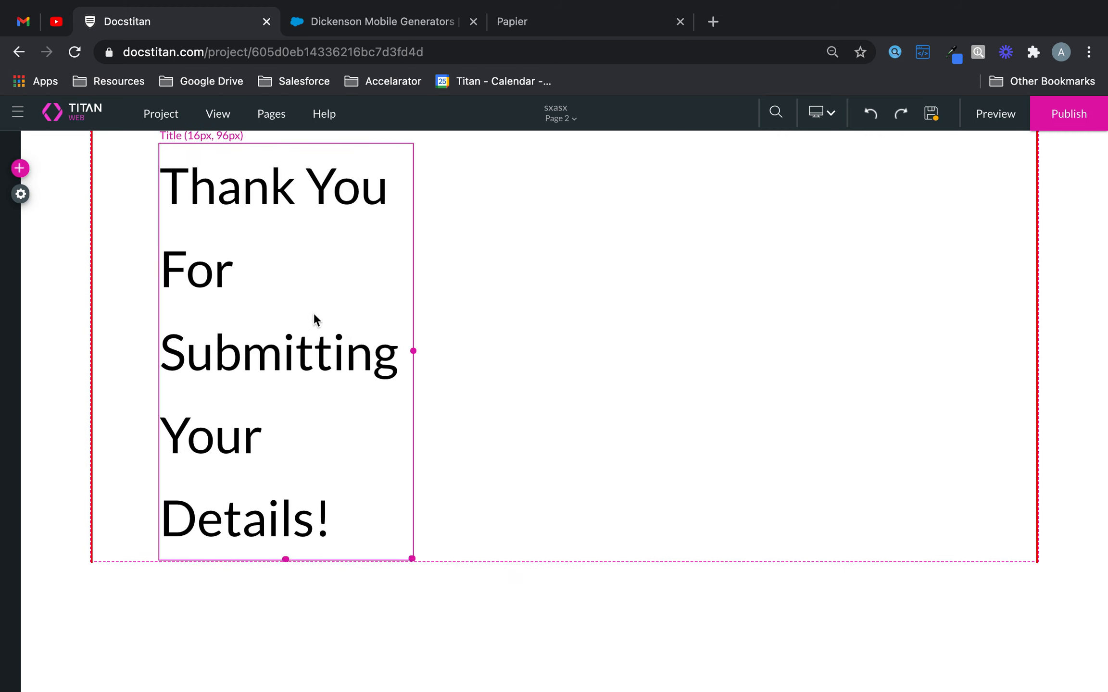
left_click_drag(348, 351, 1032, 328)
left_click_drag(648, 191, 629, 307)
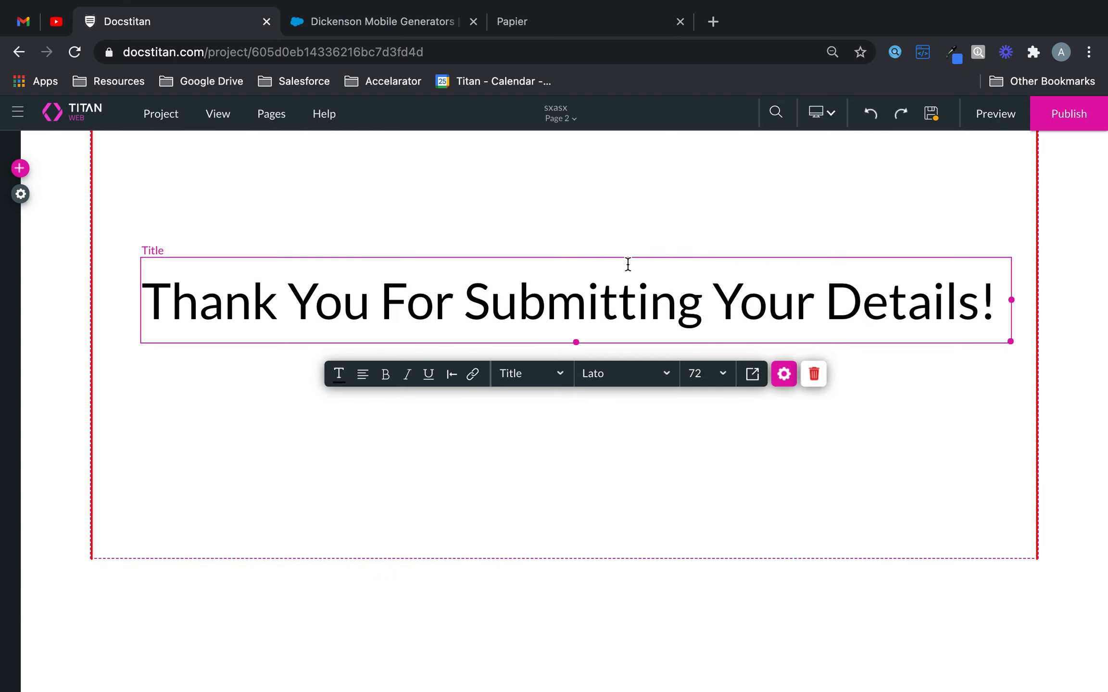
- Return to the Home page, saving the changes to Page 2
left_click(575, 119)
left_click(571, 145)
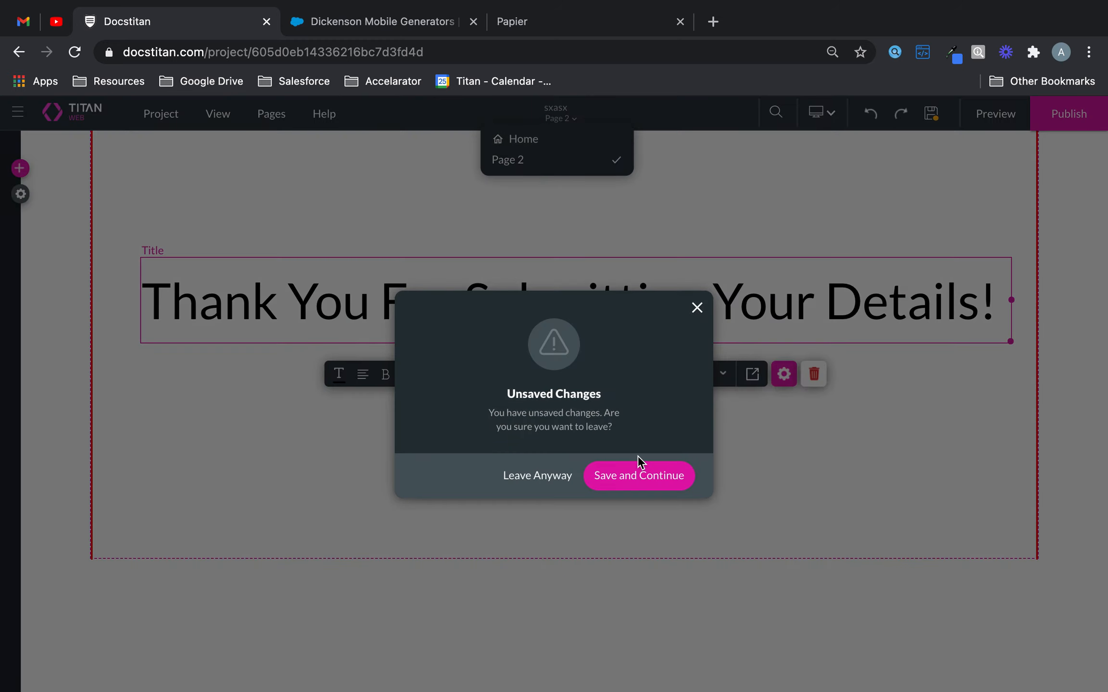
left_click(630, 476)
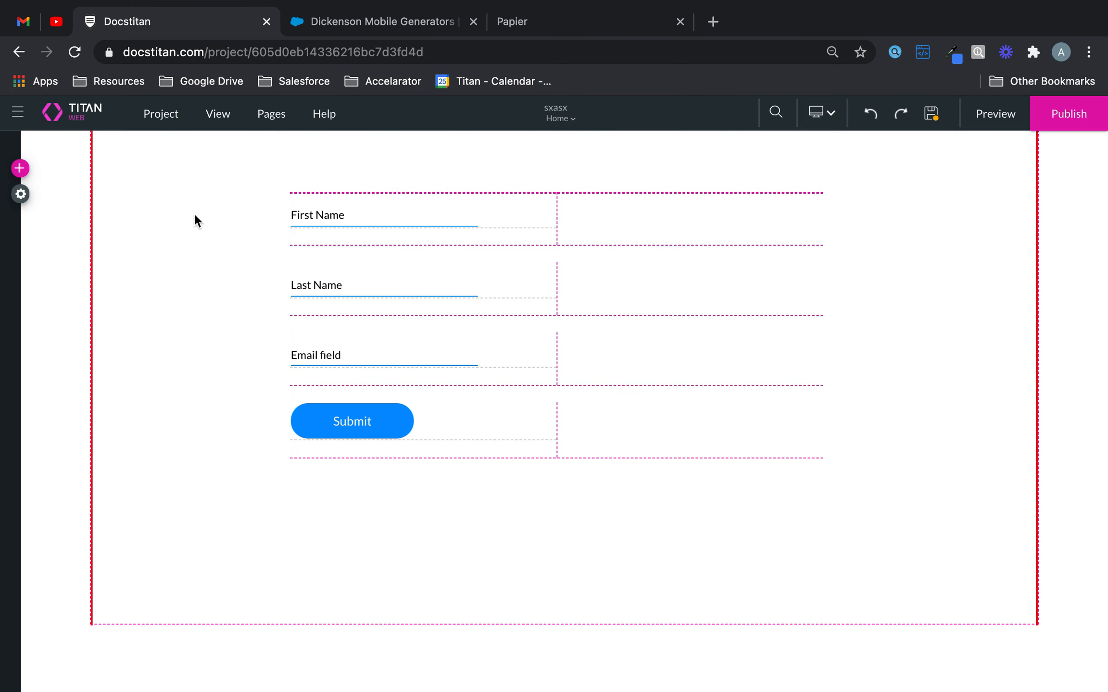
- Start a new Salesforce push integration from the Submit button's on-click rule action
left_click(388, 431)
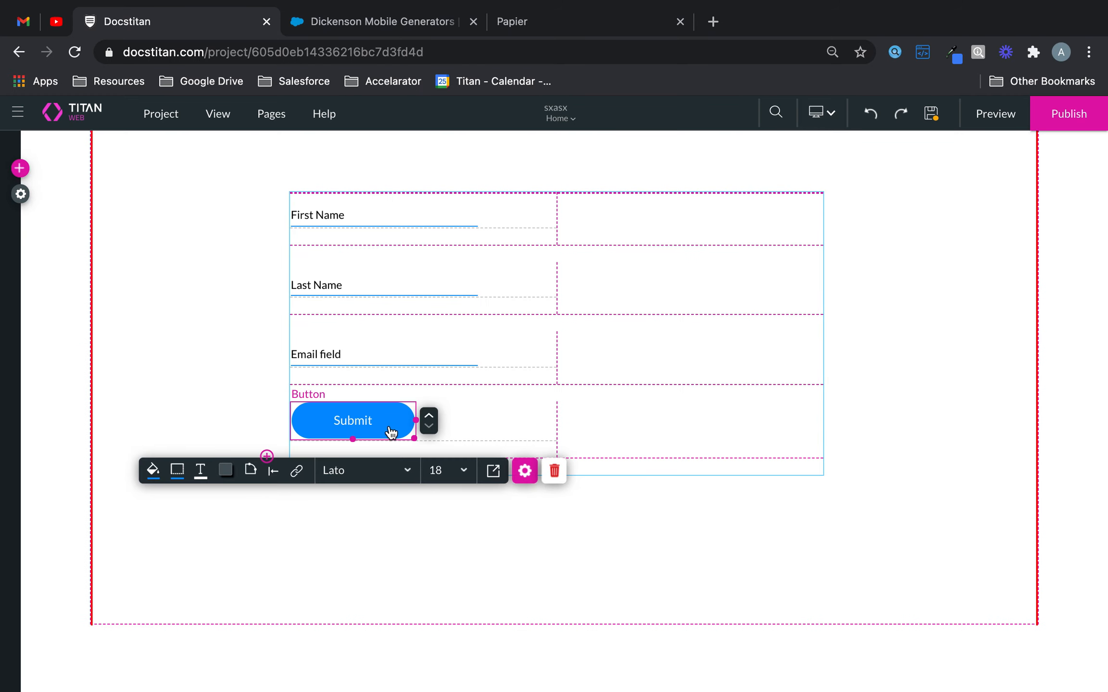
left_click(298, 477)
left_click(376, 375)
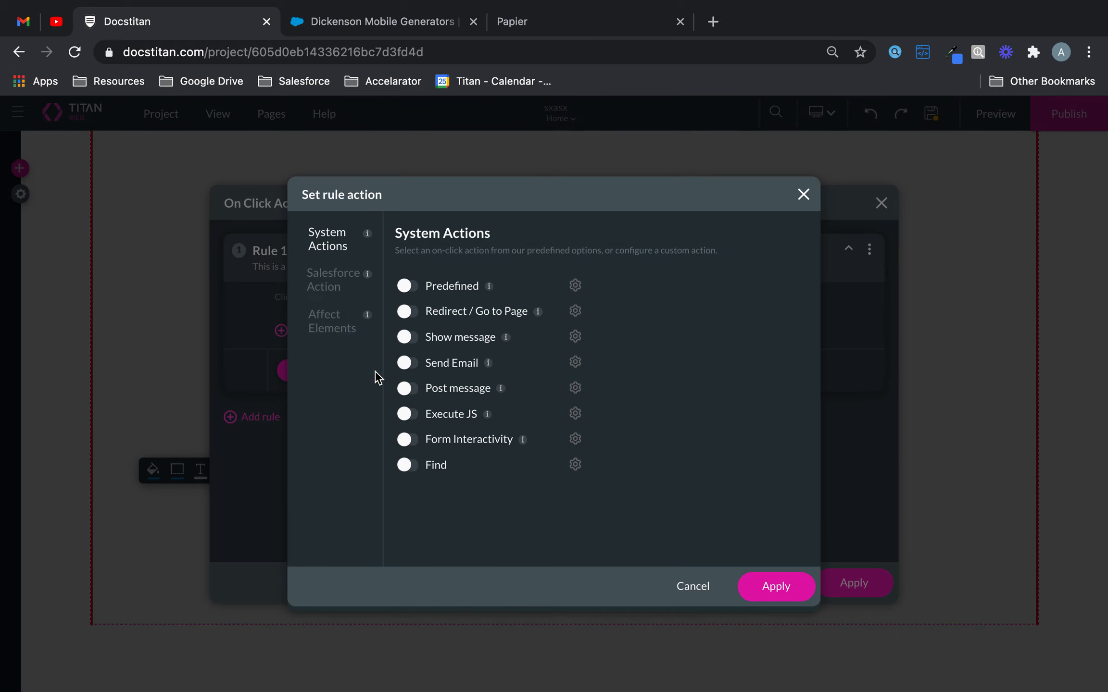
left_click(330, 281)
left_click(462, 343)
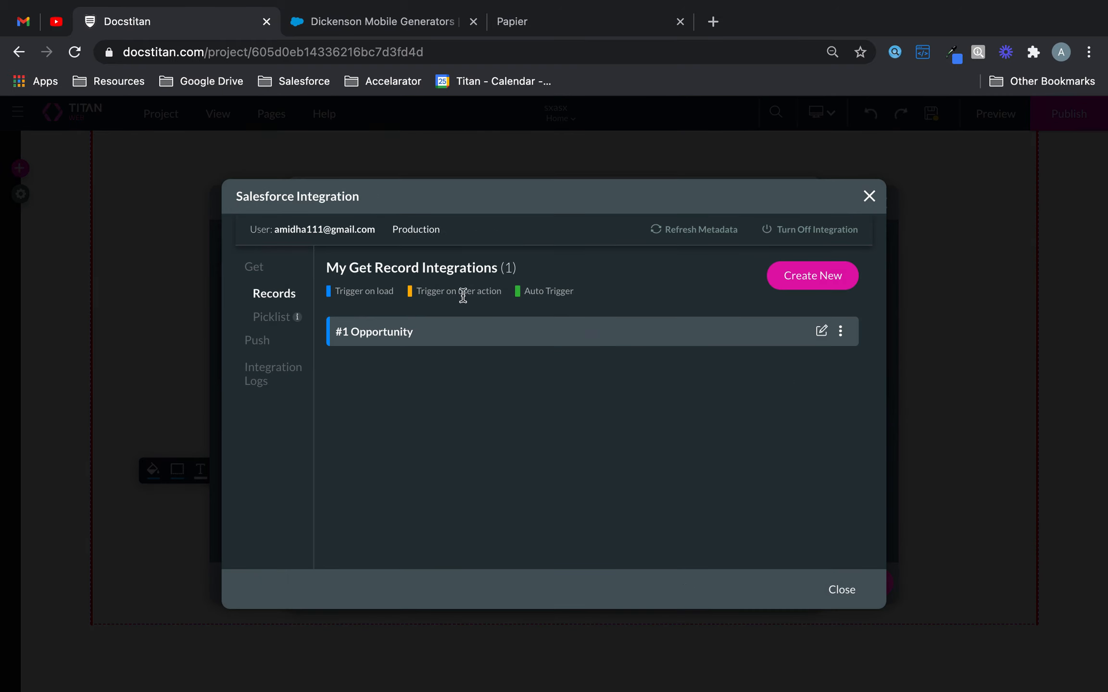
left_click(247, 342)
left_click(801, 281)
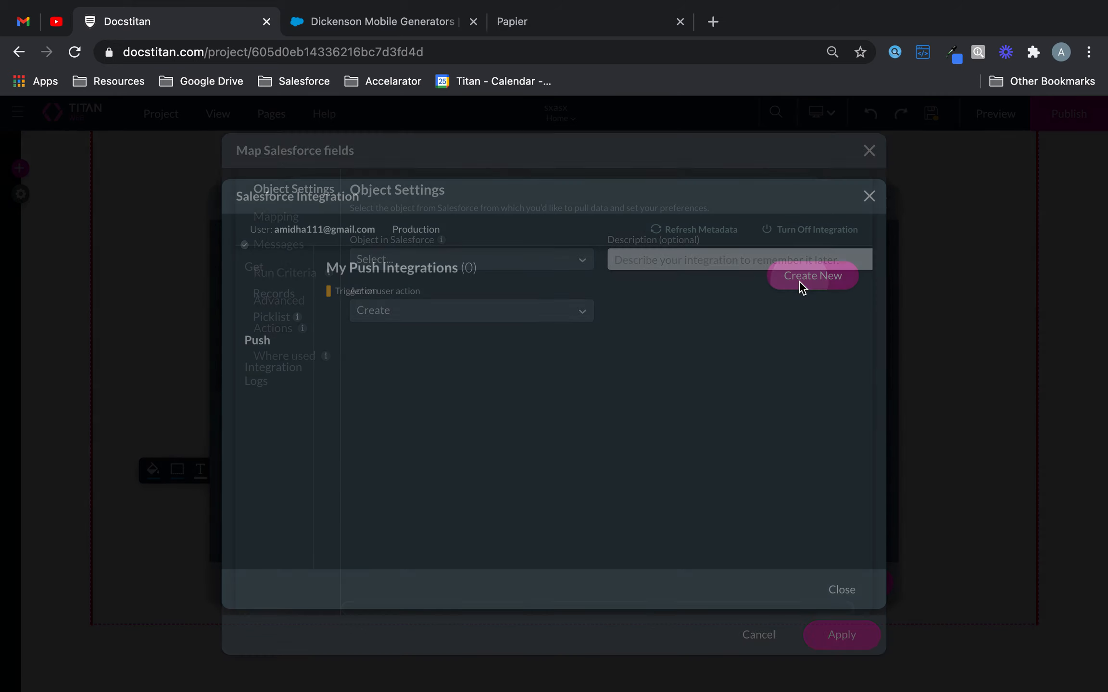
- Choose Contact as the Salesforce object for the push integration
left_click(505, 265)
type("co")
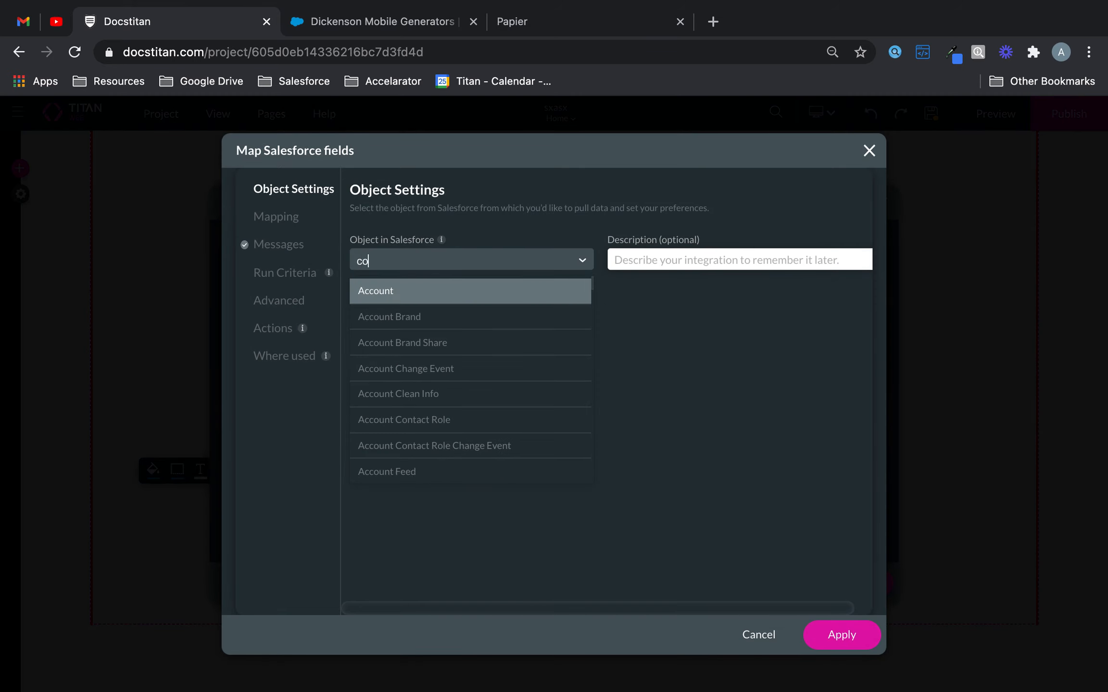
type("nt")
left_click(406, 419)
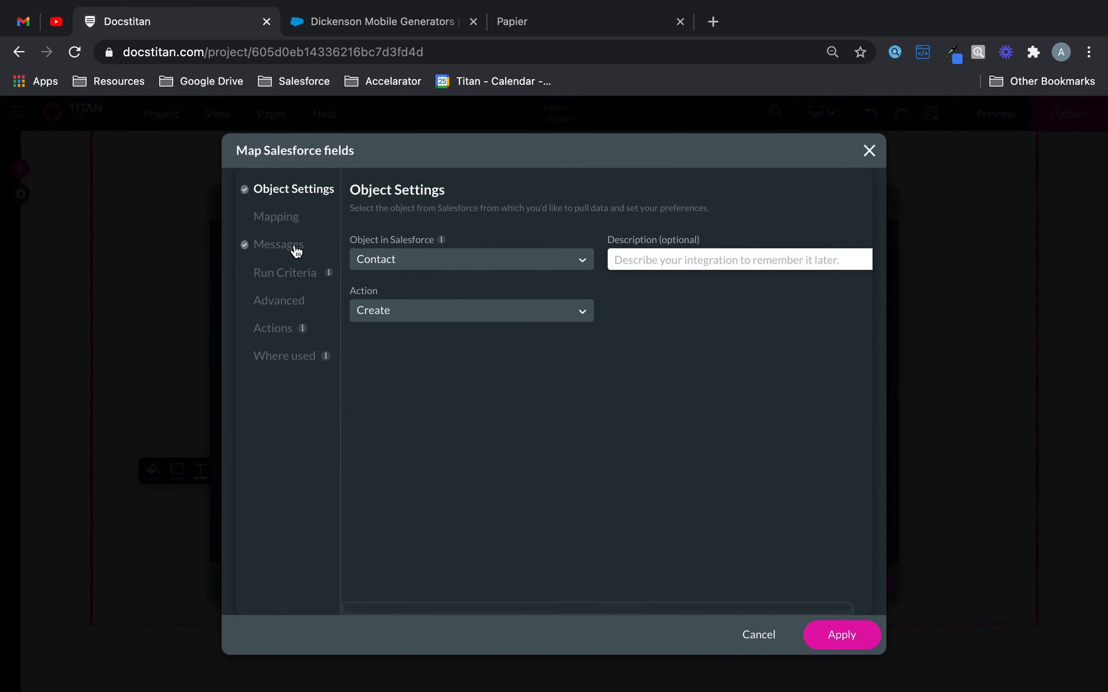
- Map the Salesforce Last Name and First Name fields to the form's Last Name and First Name elements
left_click(287, 219)
left_click(602, 361)
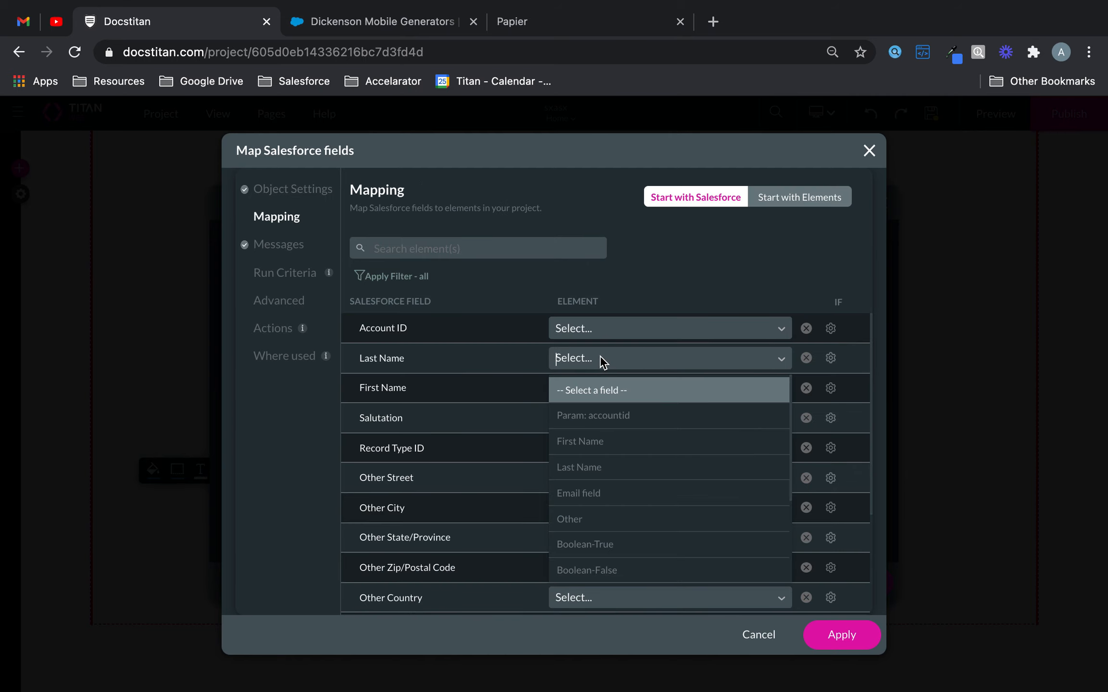
type("las")
left_click(616, 388)
left_click(615, 391)
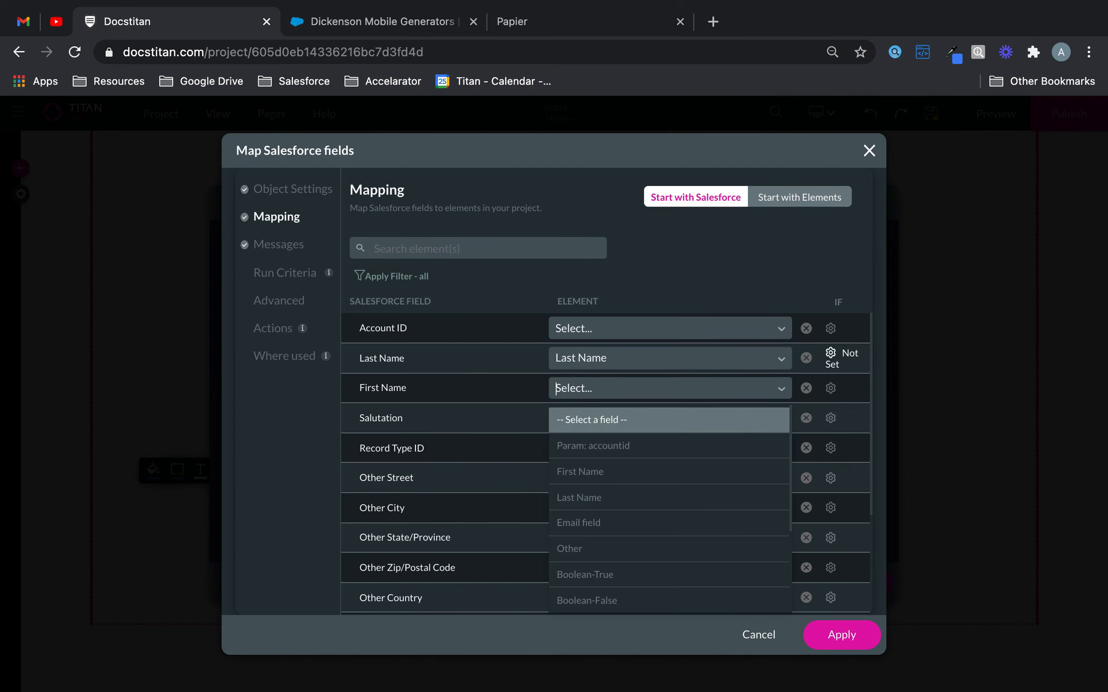
type("fir")
left_click(607, 420)
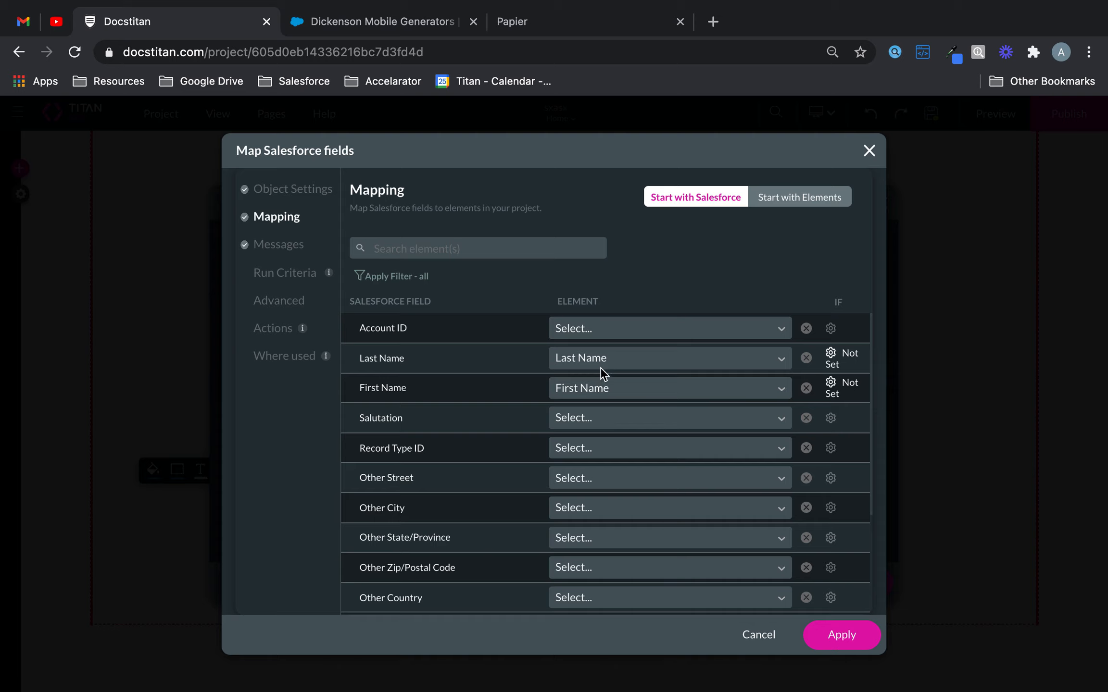
- Find the Salesforce Email field in the mapping and map it to the Email field element
type("ema")
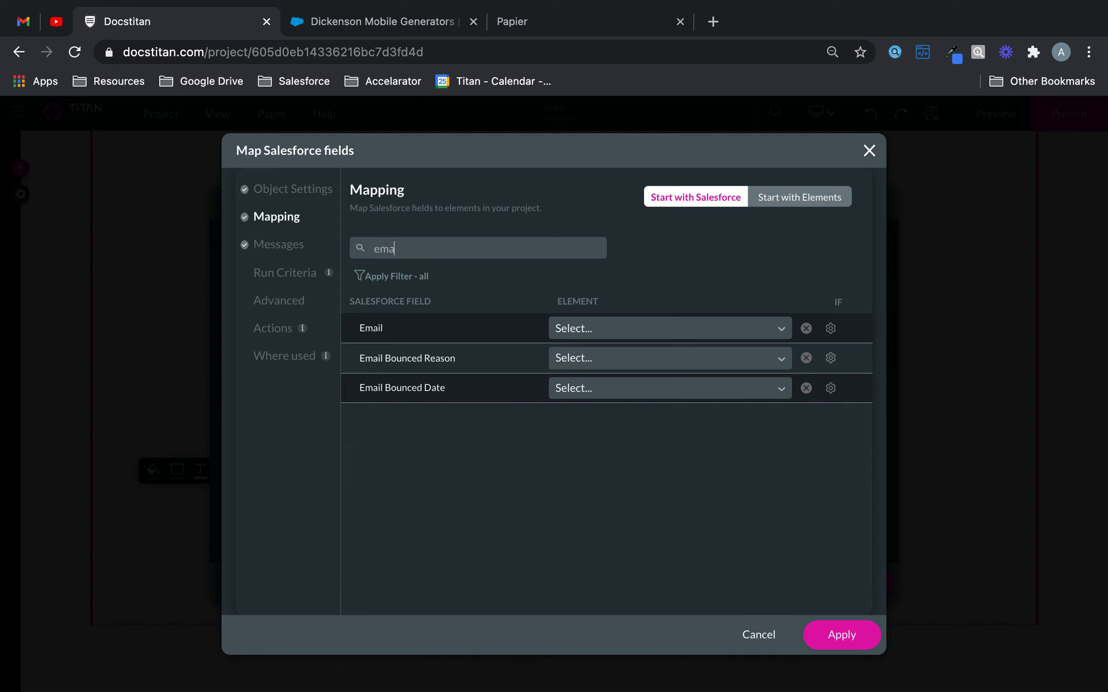
left_click(638, 337)
type("email")
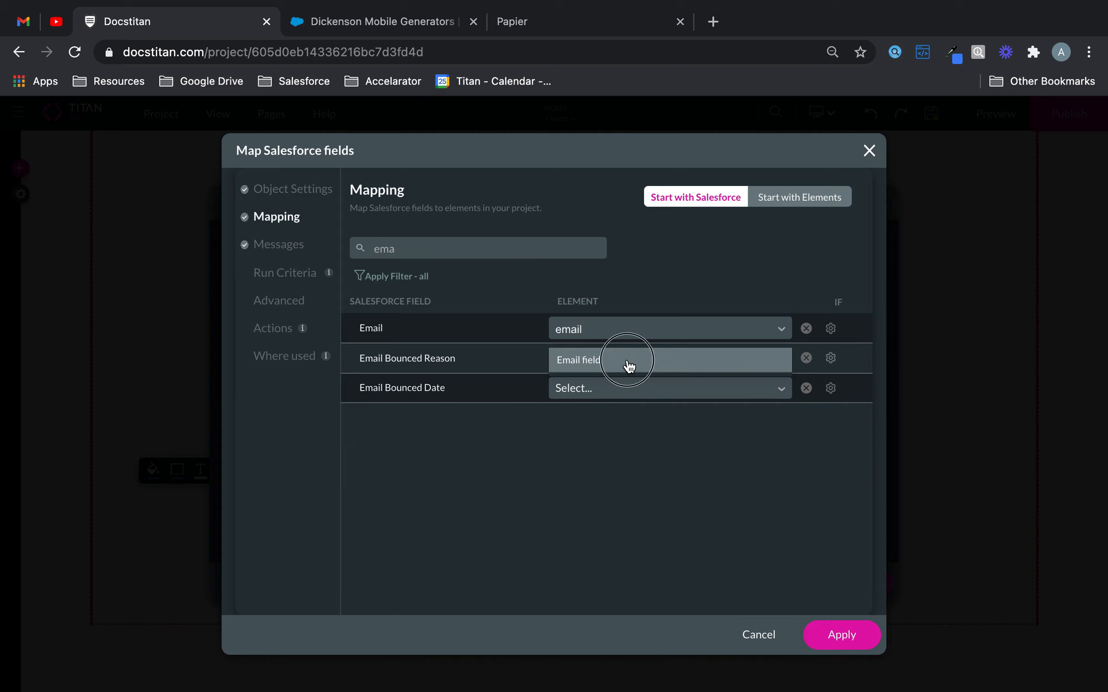
left_click(629, 364)
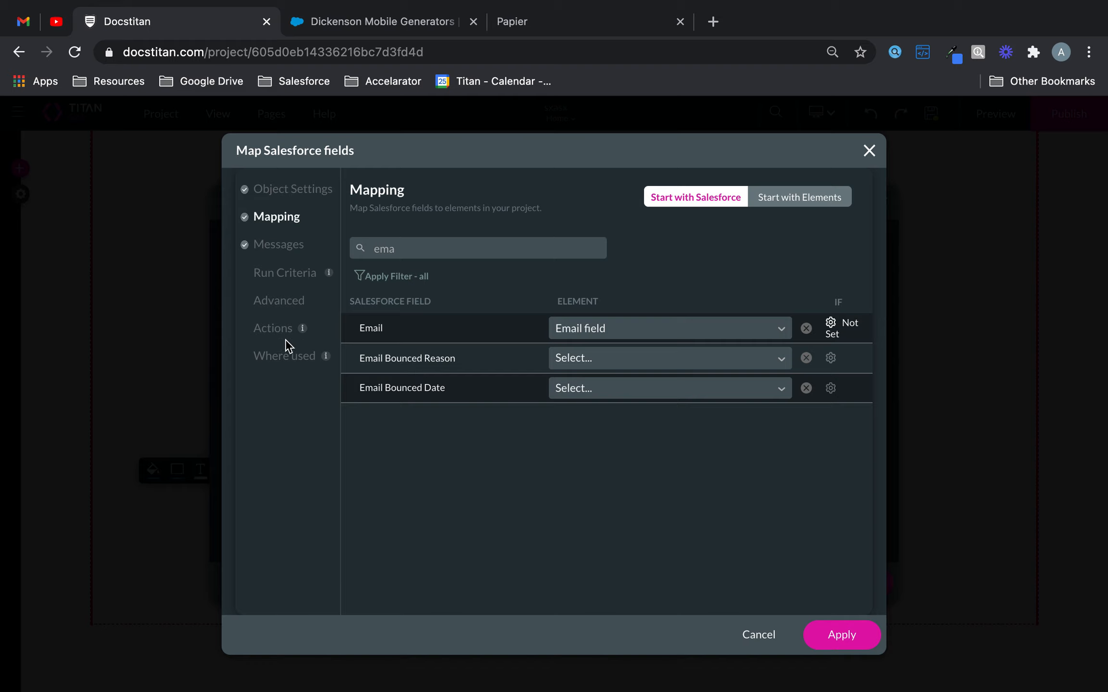
- Enable the integration's After Finish action and open the action configuration of its Rule 1
left_click(287, 305)
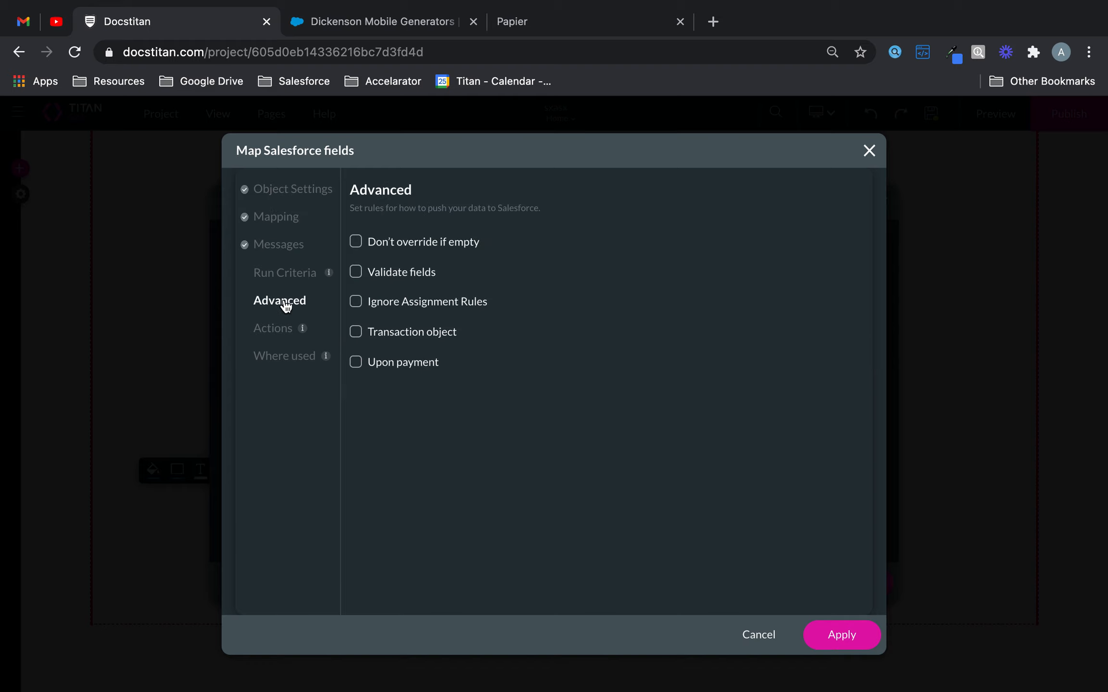
left_click(281, 333)
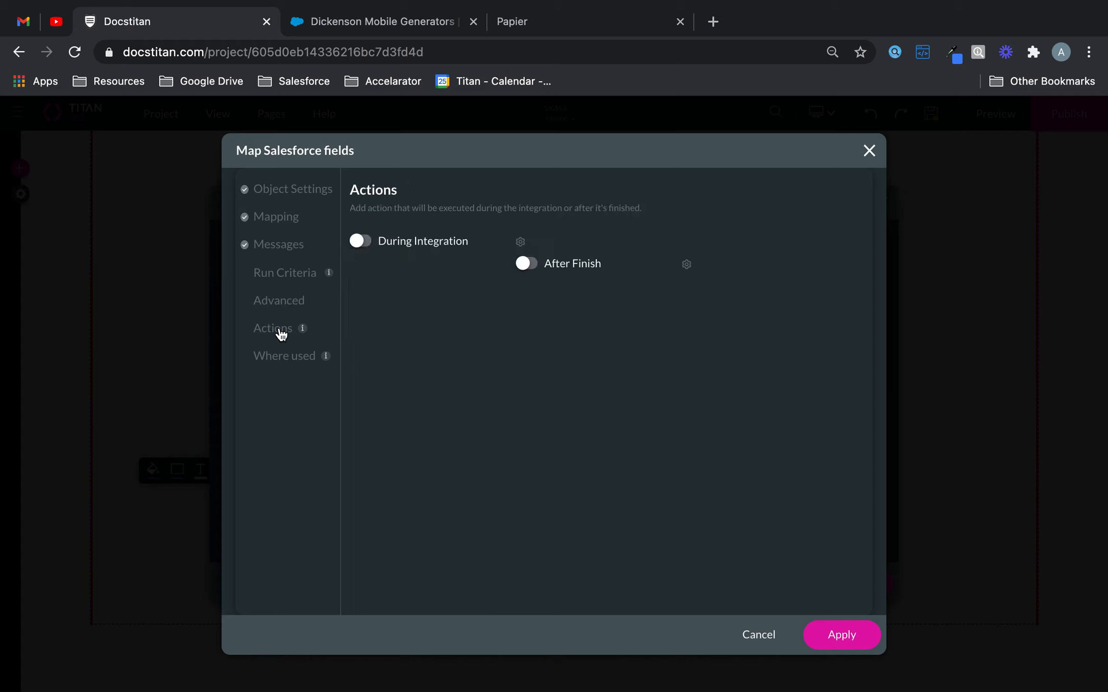
left_click(525, 262)
left_click(687, 265)
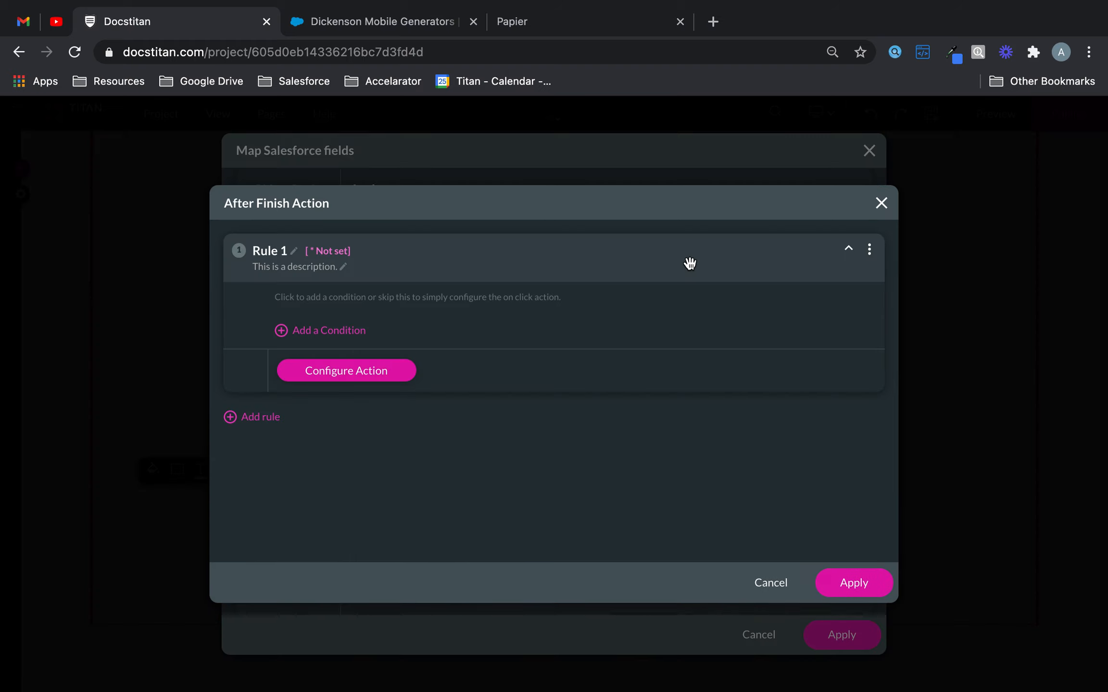
left_click(371, 380)
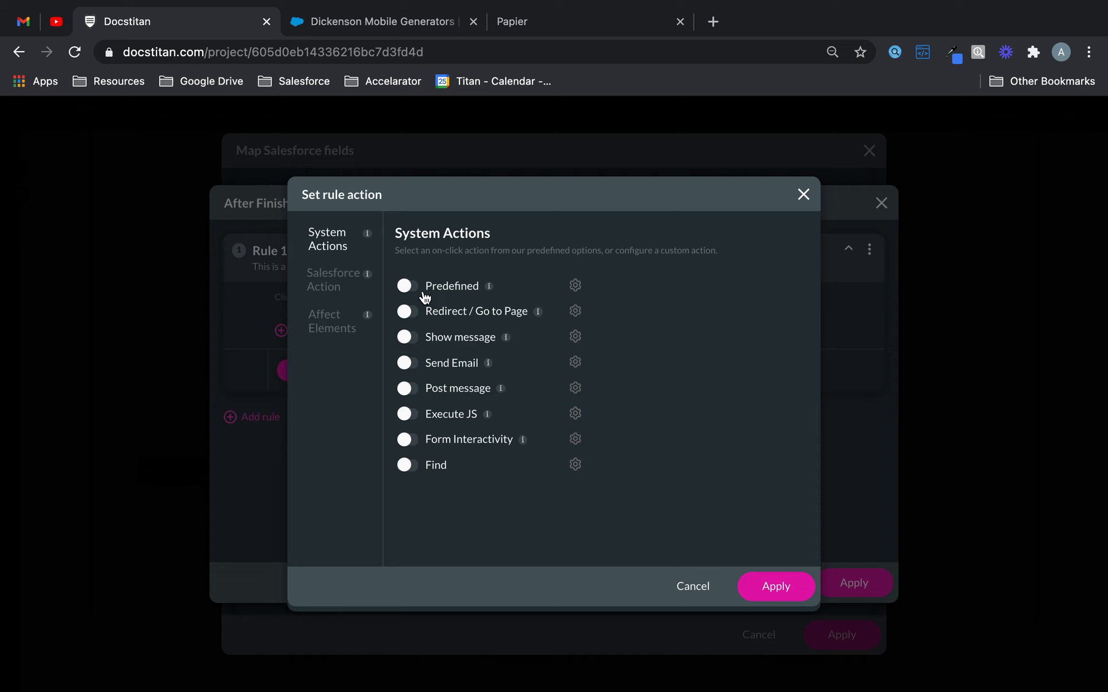
- Enable Redirect / Go to Page with Page 2 as the internal target and apply the After Finish rule
left_click(404, 312)
left_click(575, 311)
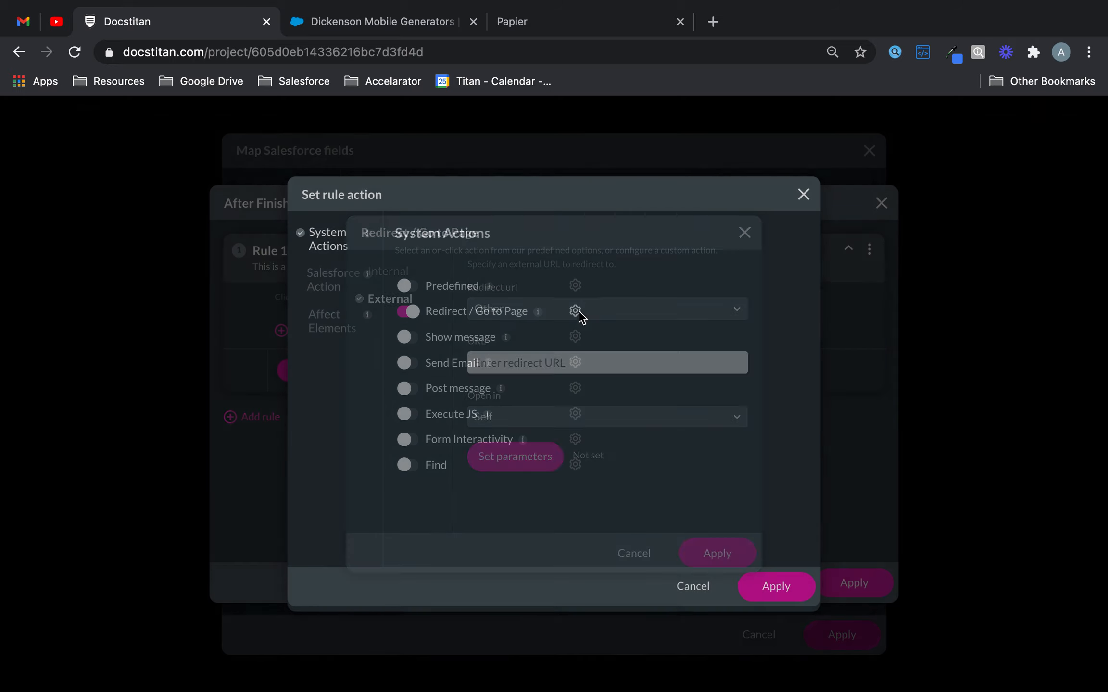
left_click(412, 279)
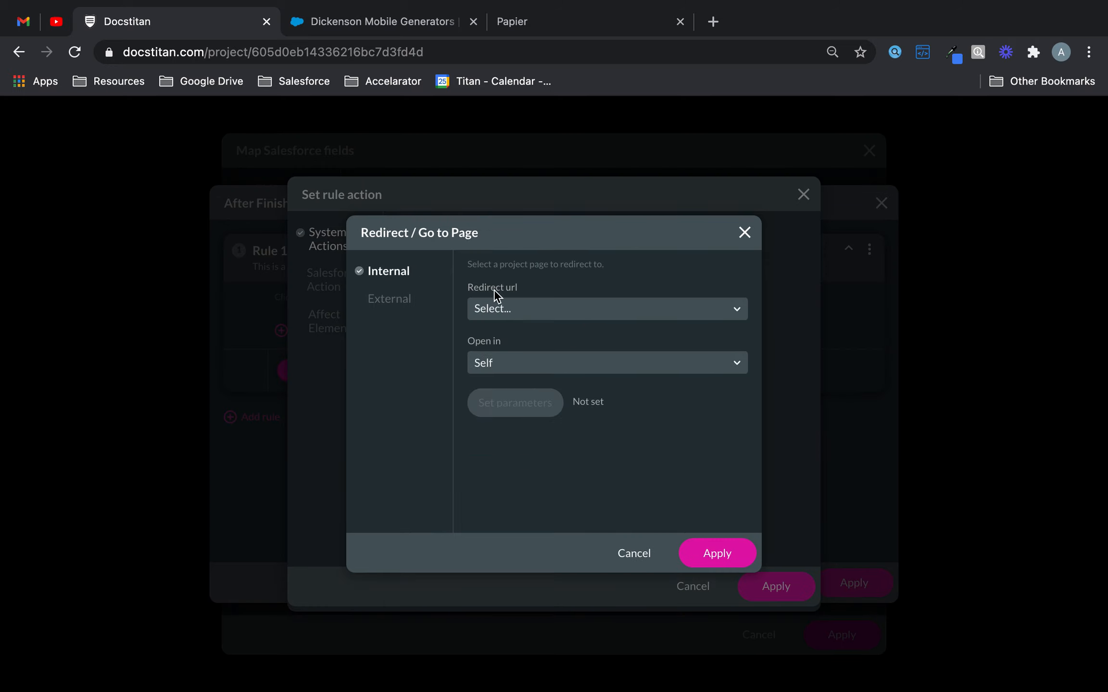
left_click(533, 310)
left_click(512, 364)
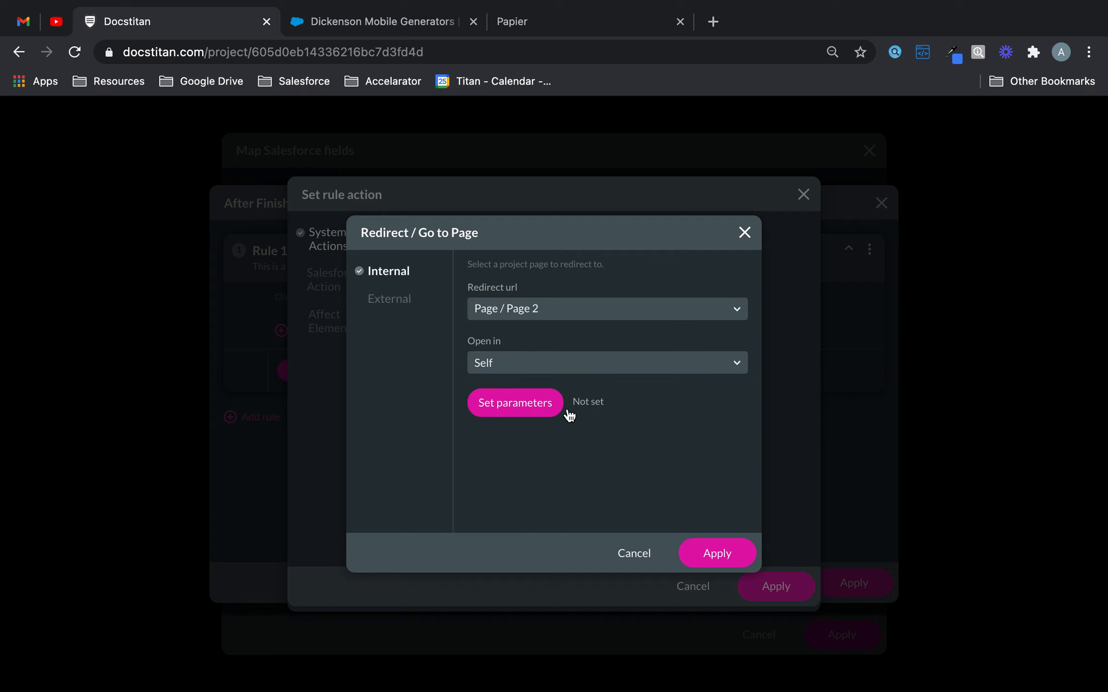
left_click(699, 543)
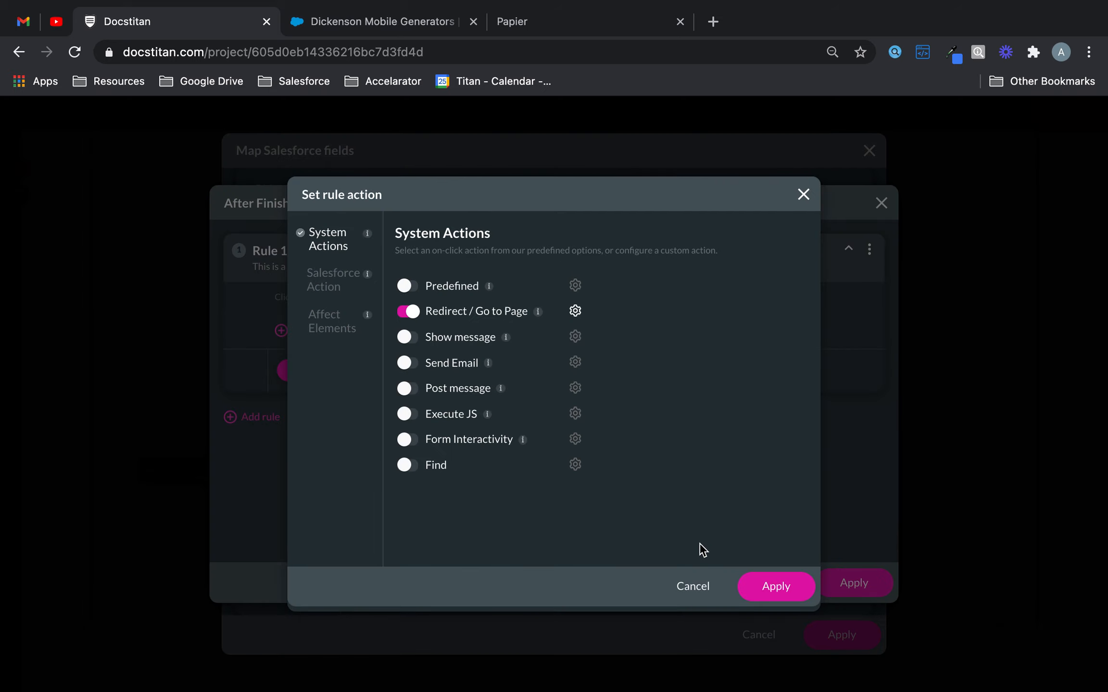
left_click(764, 586)
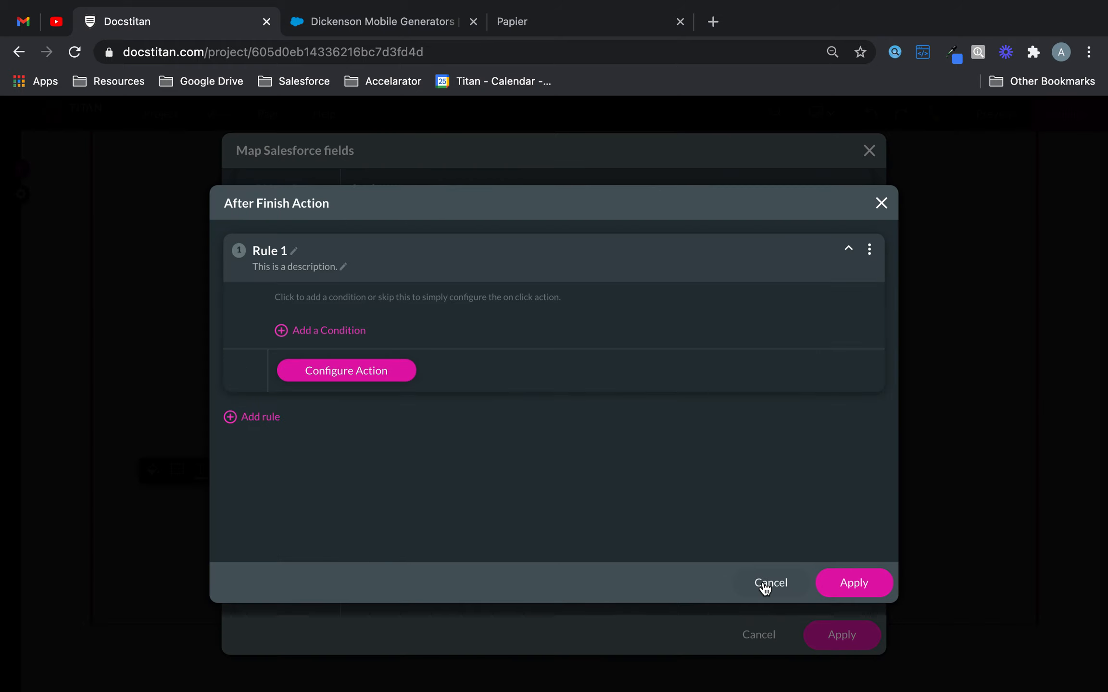
left_click(843, 583)
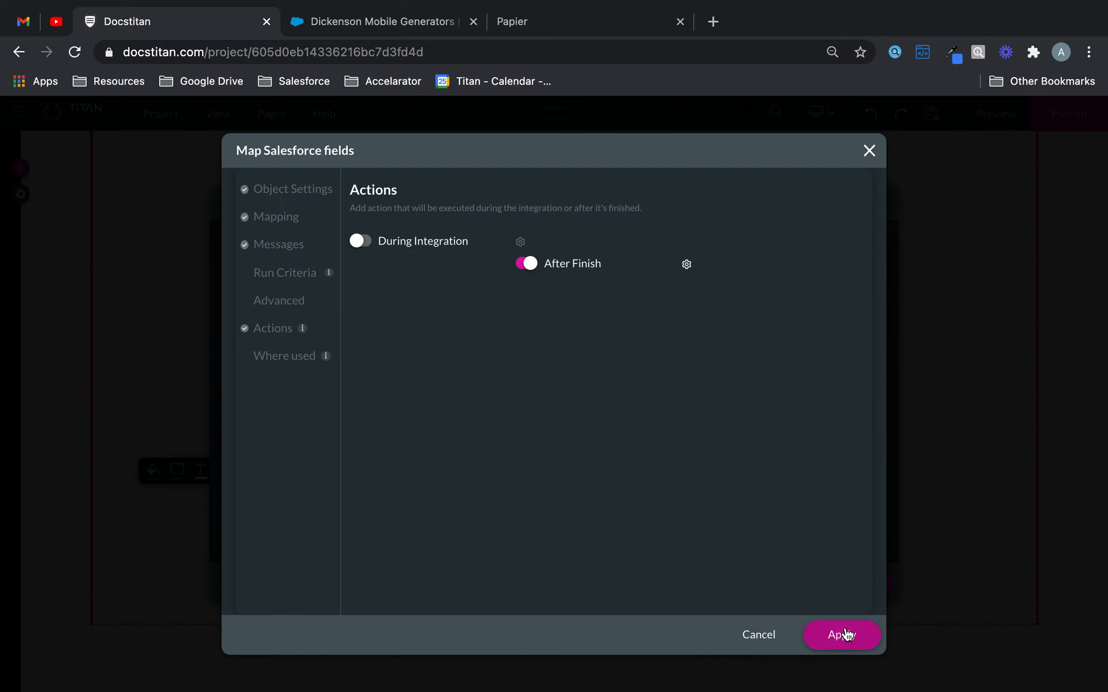
- Apply the push integration, assign #1 Contact (create) to the Submit button's on-click rule, and save the project
left_click(841, 634)
left_click(837, 596)
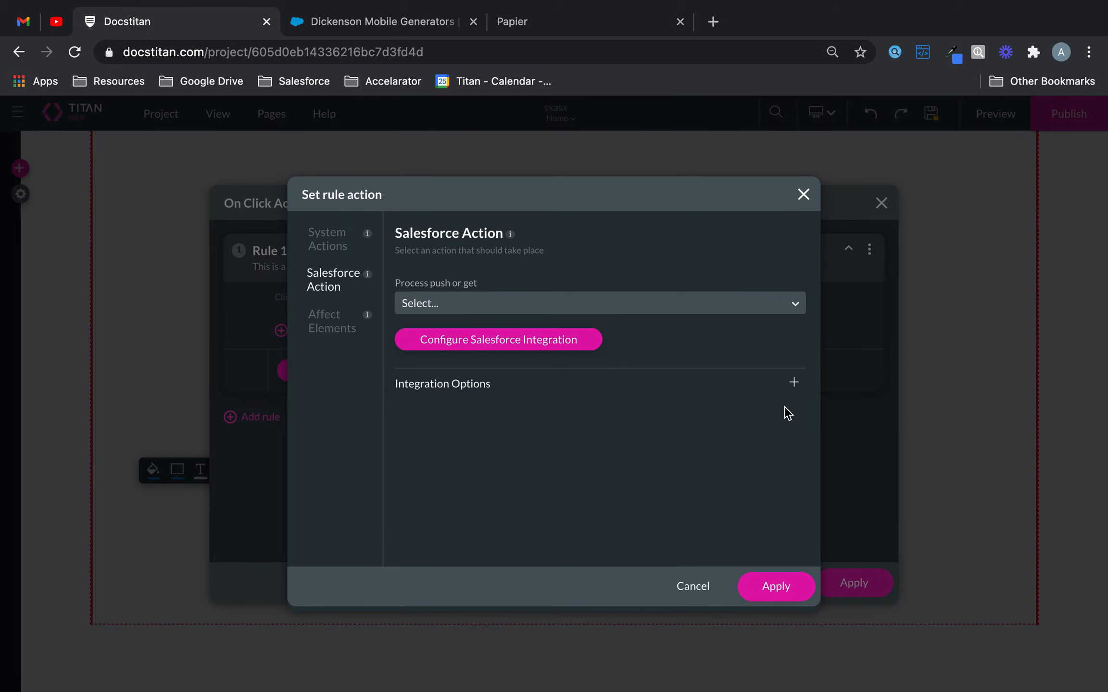
left_click(695, 303)
left_click(627, 331)
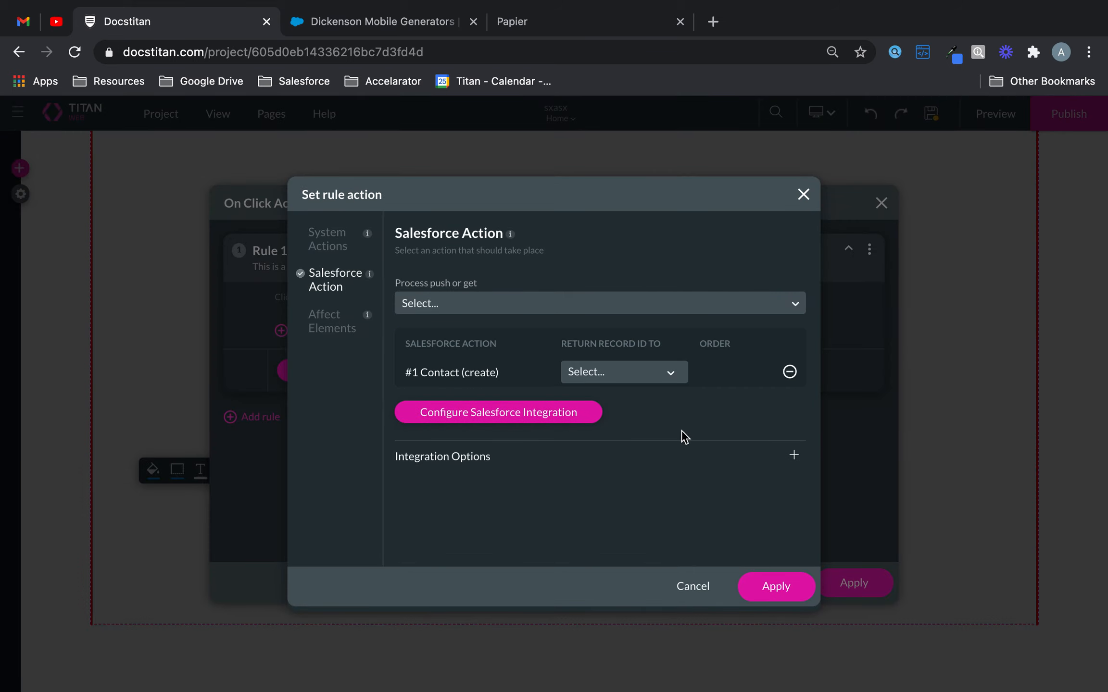
left_click(774, 587)
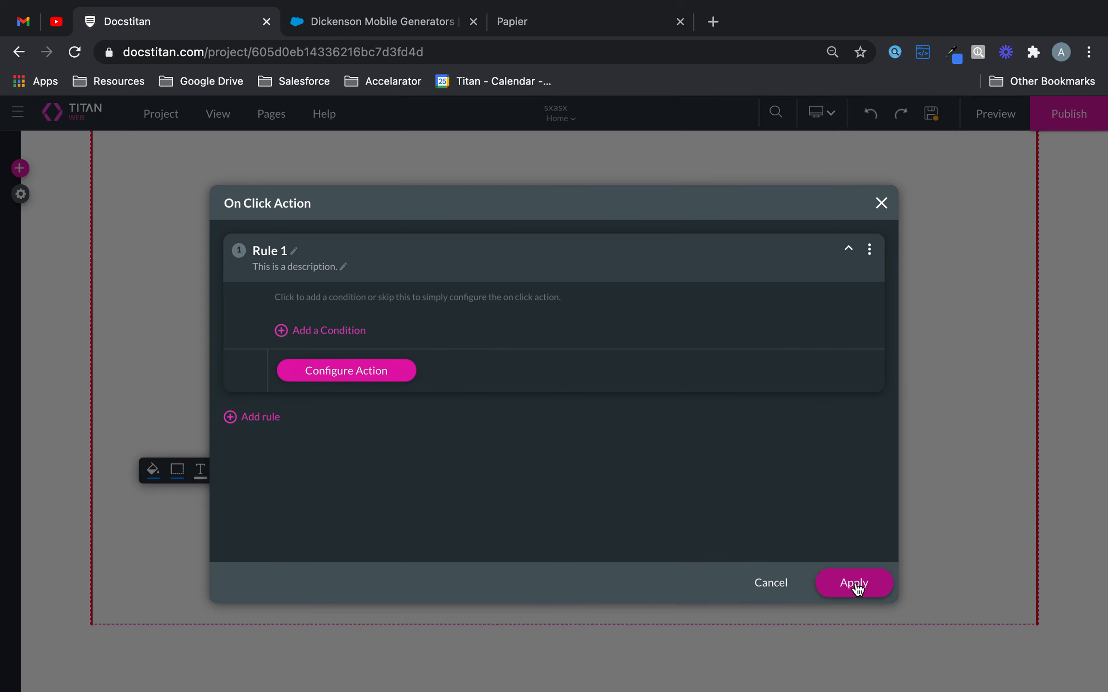
left_click(855, 587)
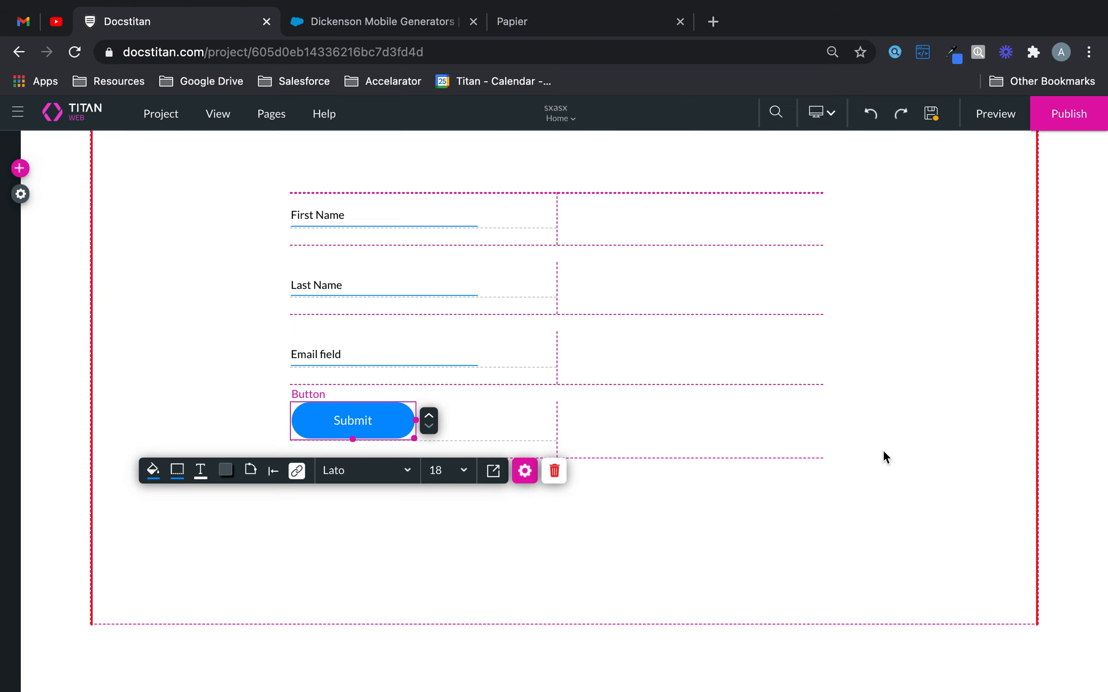
left_click(931, 121)
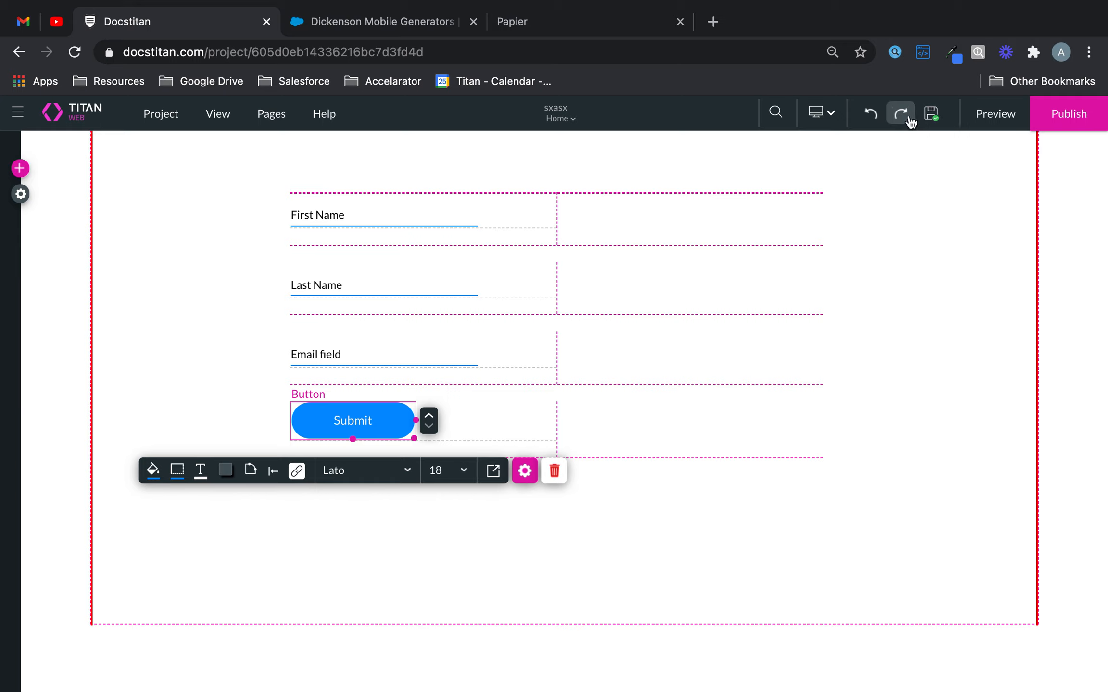
- Preview the form and submit a test entry with a first name, last name and email address
left_click(974, 124)
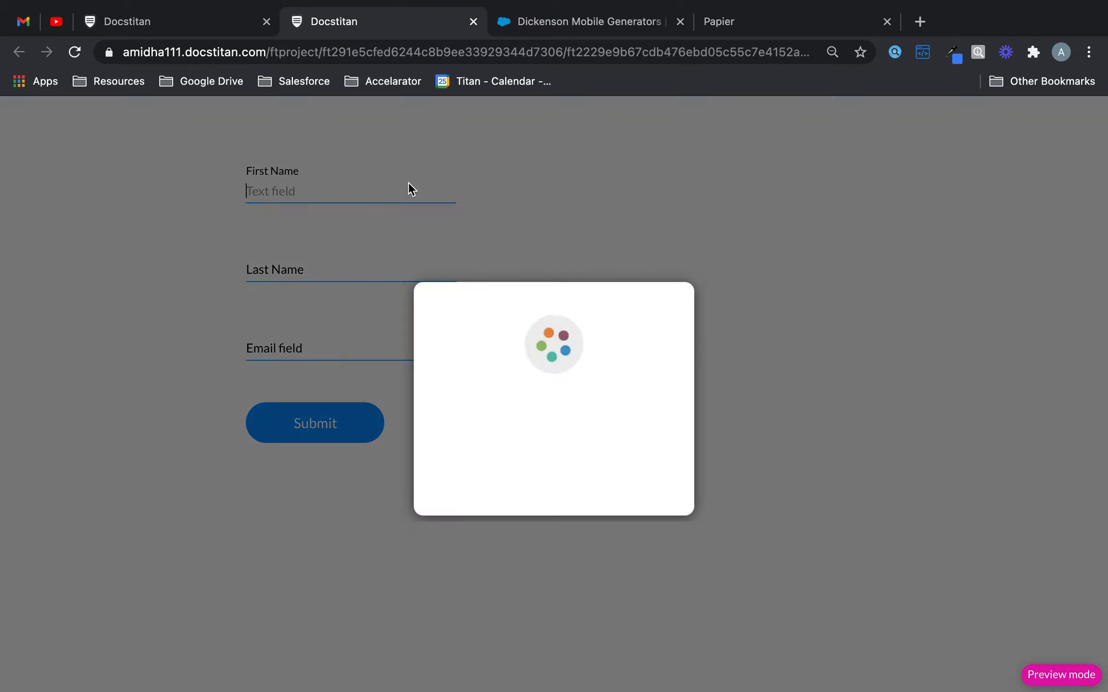
type("Form")
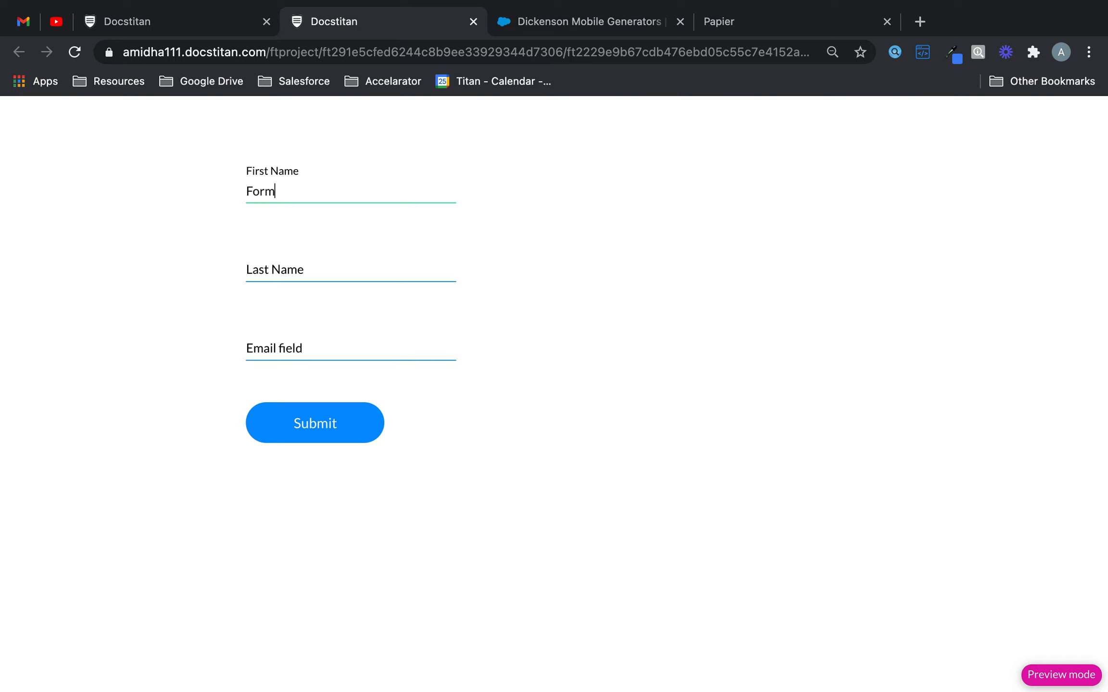
left_click(358, 269)
type("Redirect Bloggs")
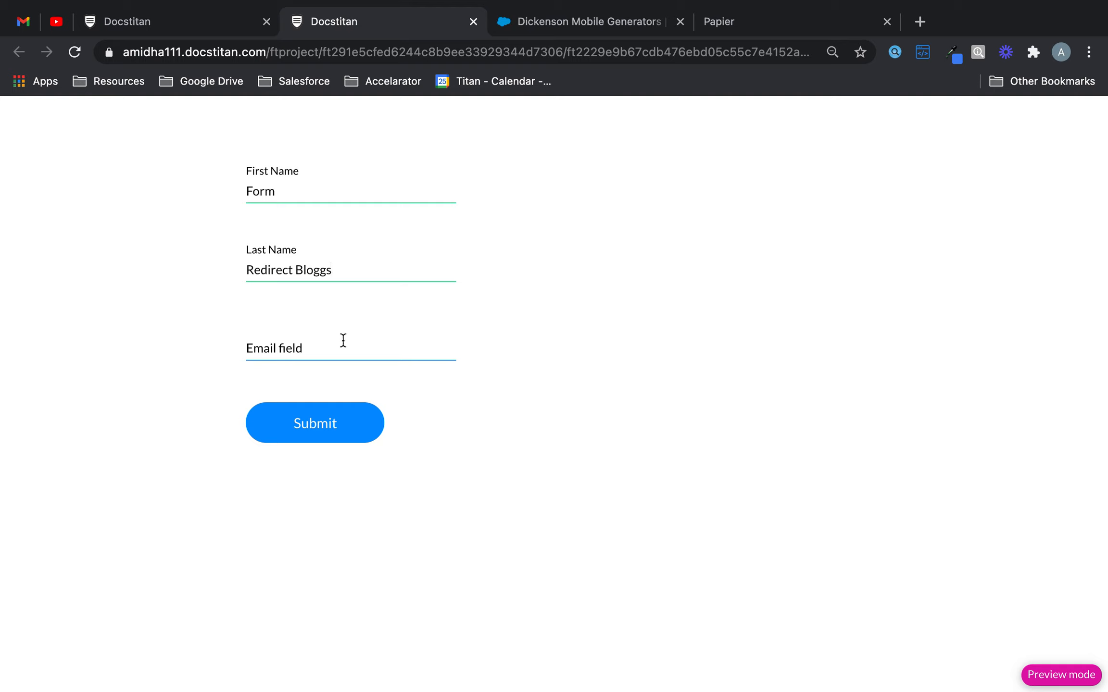
left_click(342, 340)
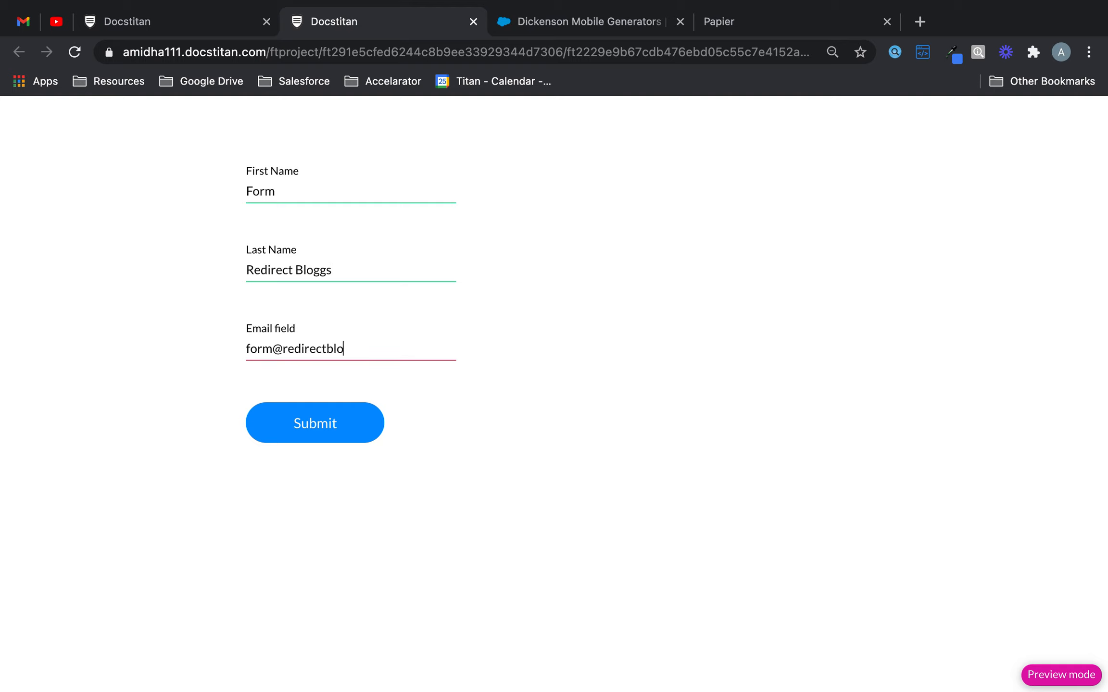
left_click(331, 431)
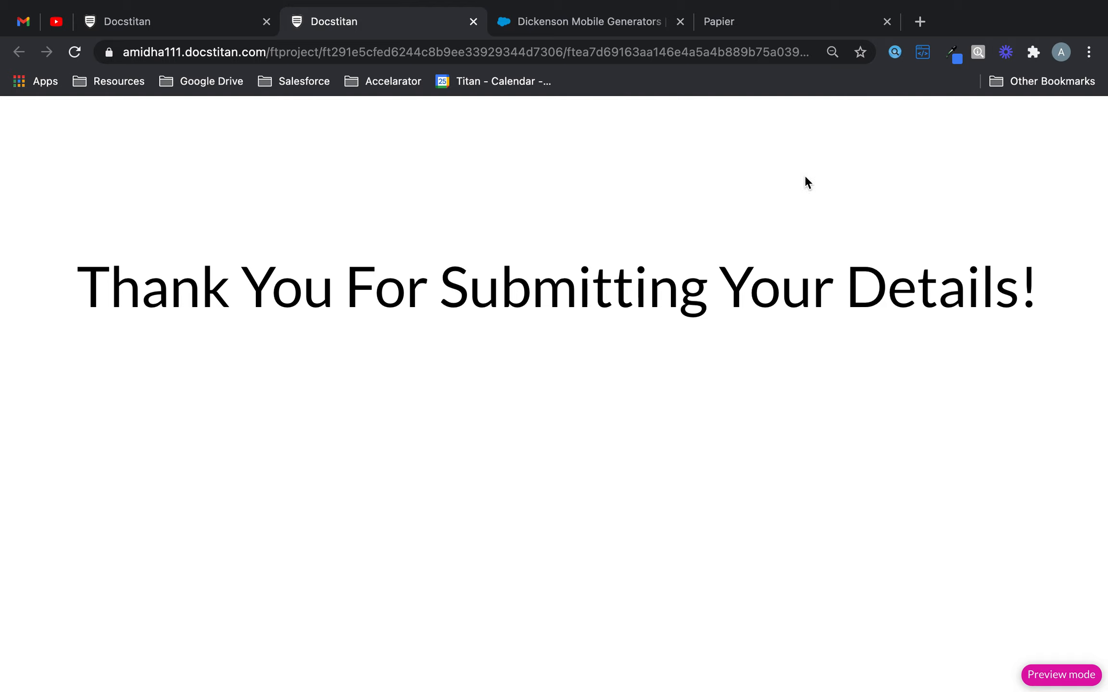
- Check the project's Salesforce integration logs and open the contact record created by the form submission
left_click(186, 22)
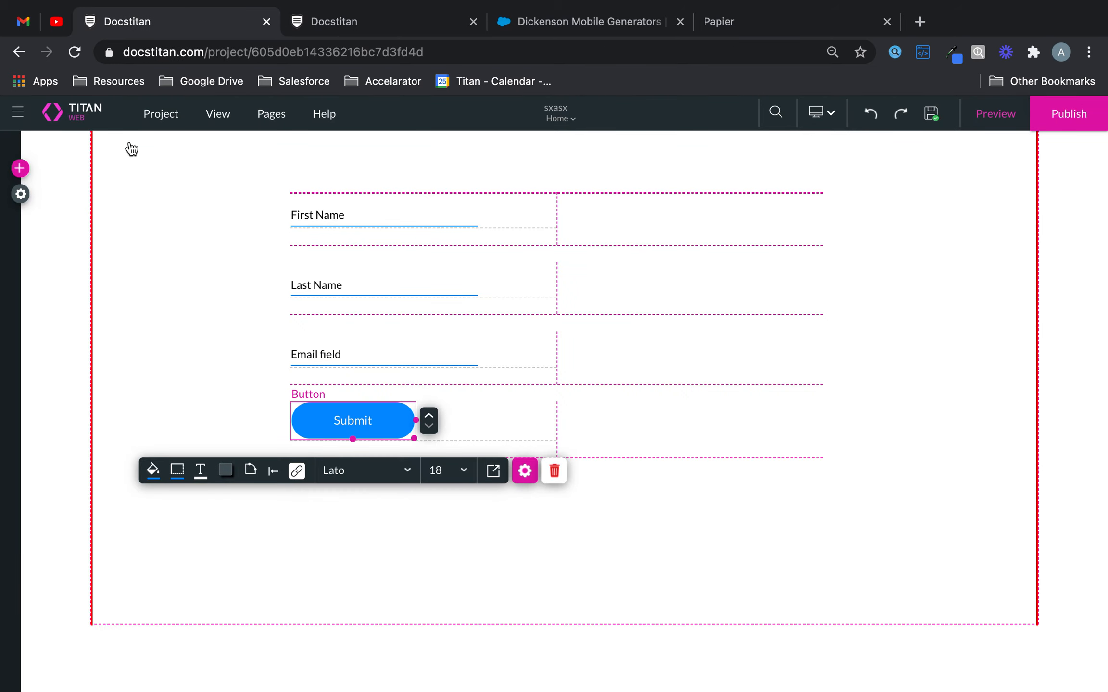
left_click(18, 195)
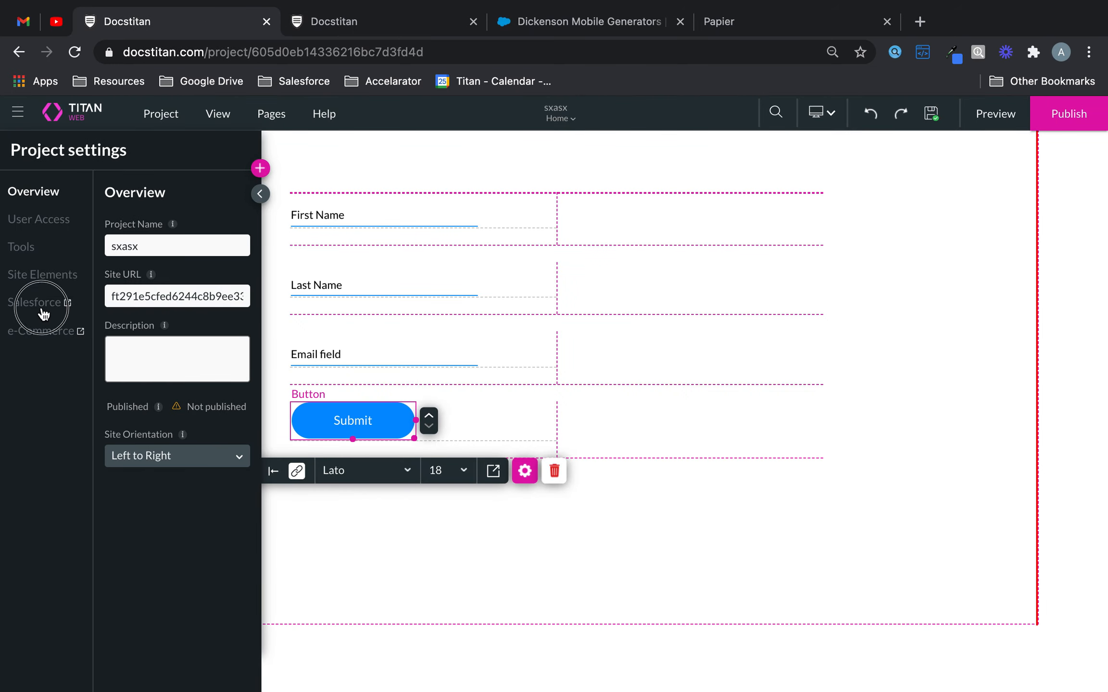
left_click(49, 308)
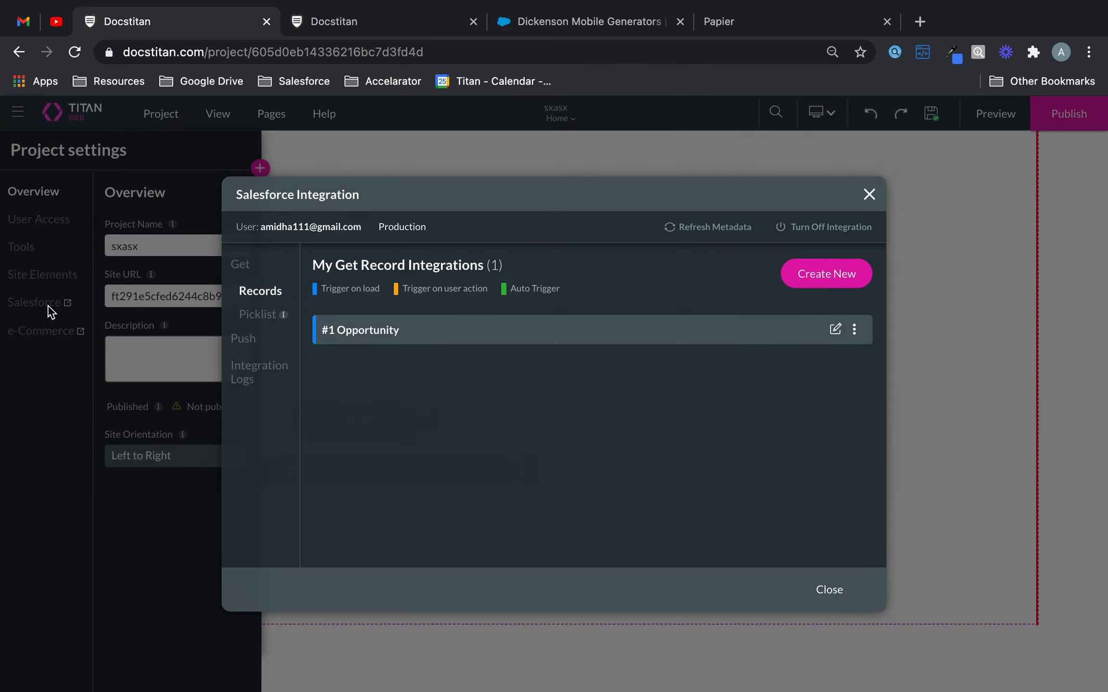
left_click(248, 379)
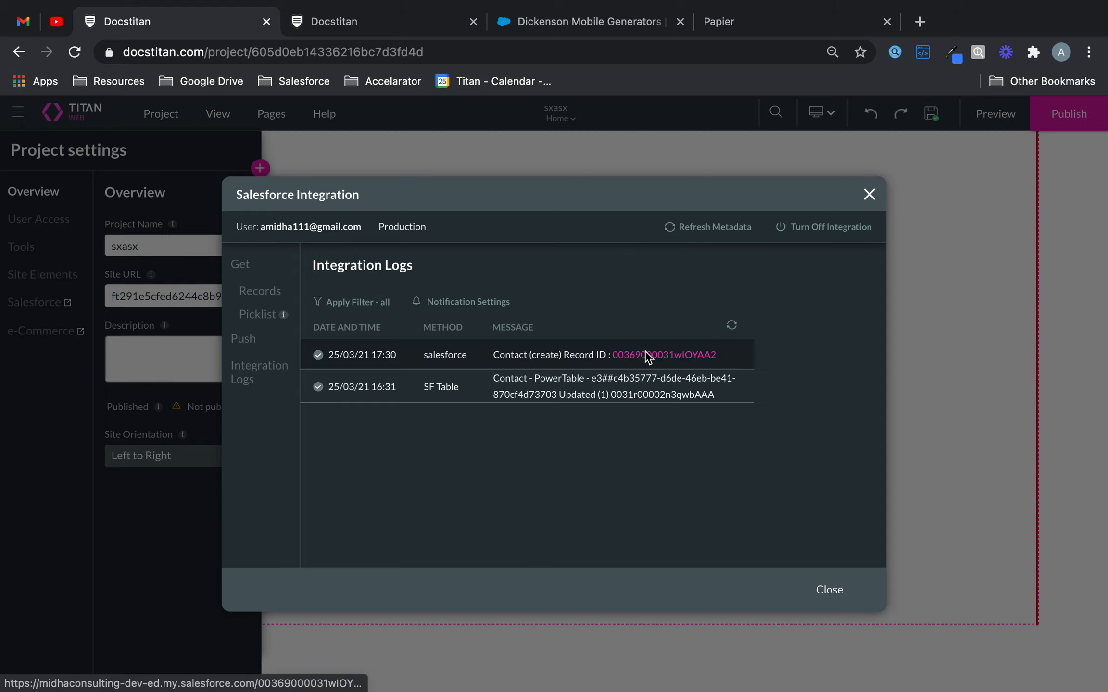
left_click(646, 356)
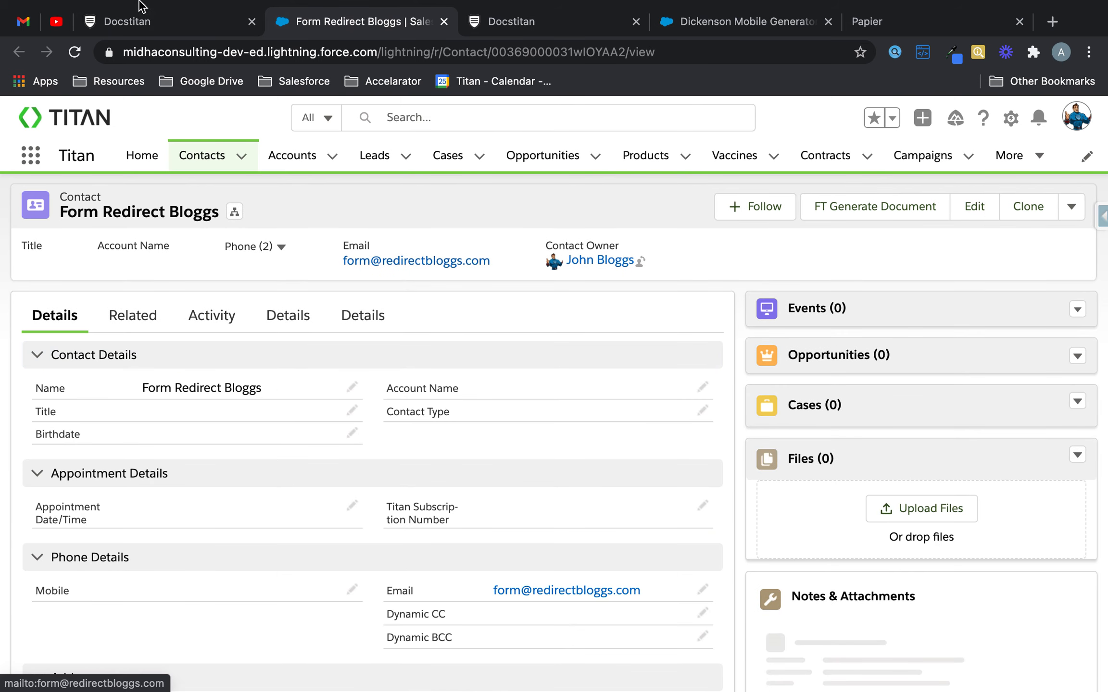
- Delete the test contact record from Salesforce and confirm the deletion
left_click(1071, 208)
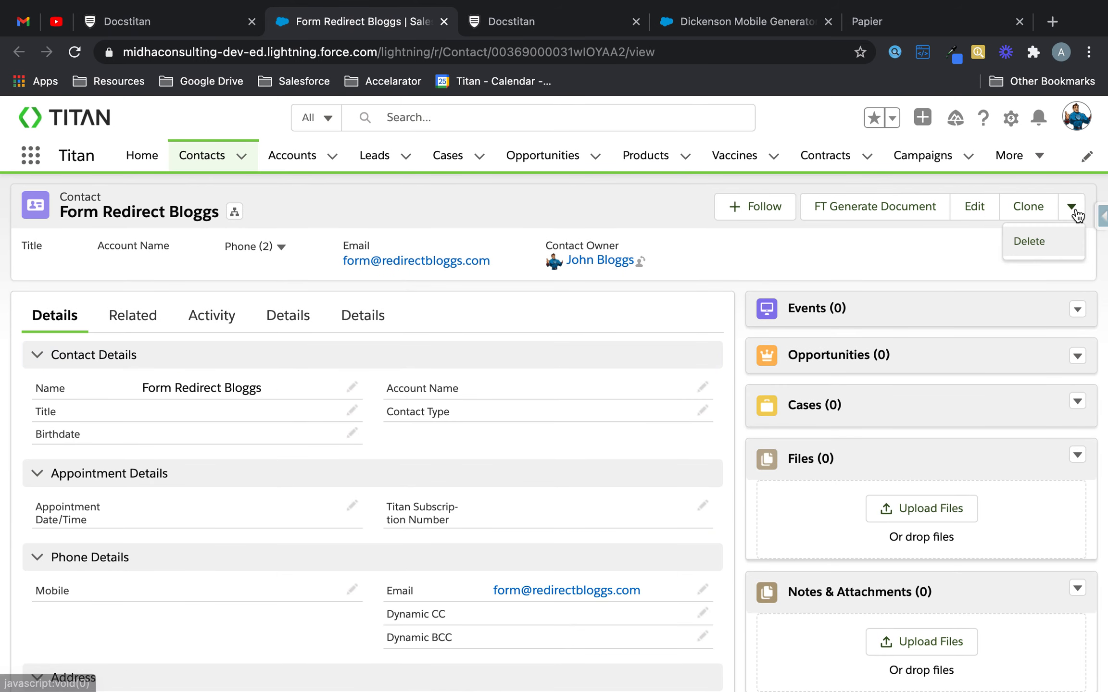
left_click(1046, 238)
left_click(796, 442)
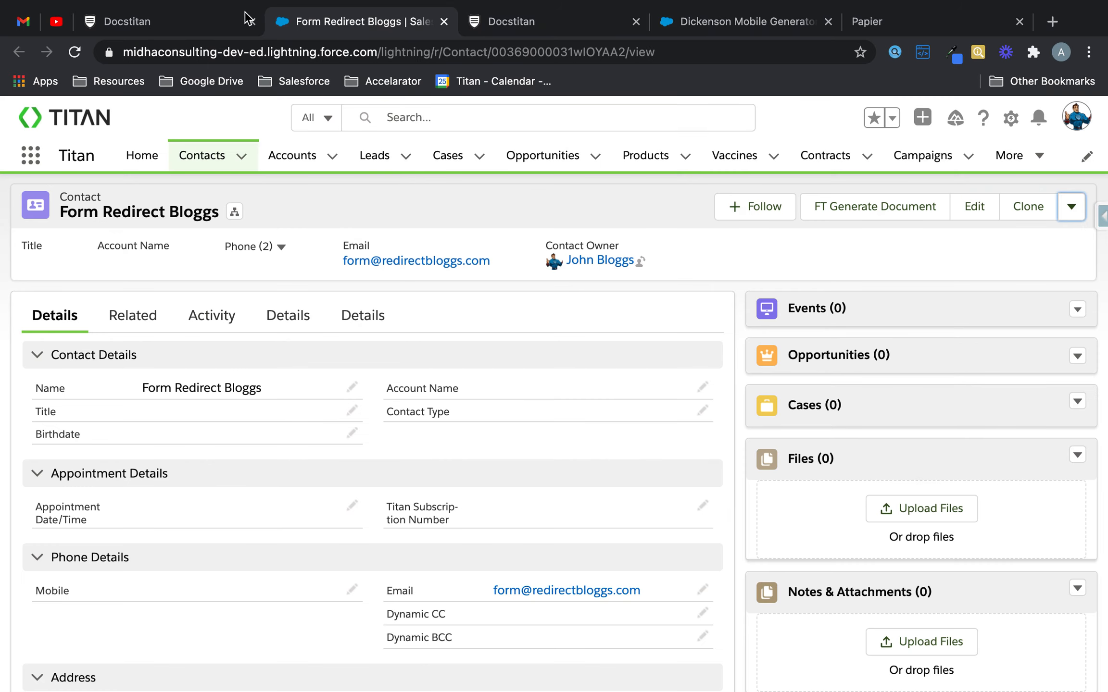
- Switch back to the Docstitan project and open the Interactivity settings of the form element
left_click(221, 21)
left_click(870, 195)
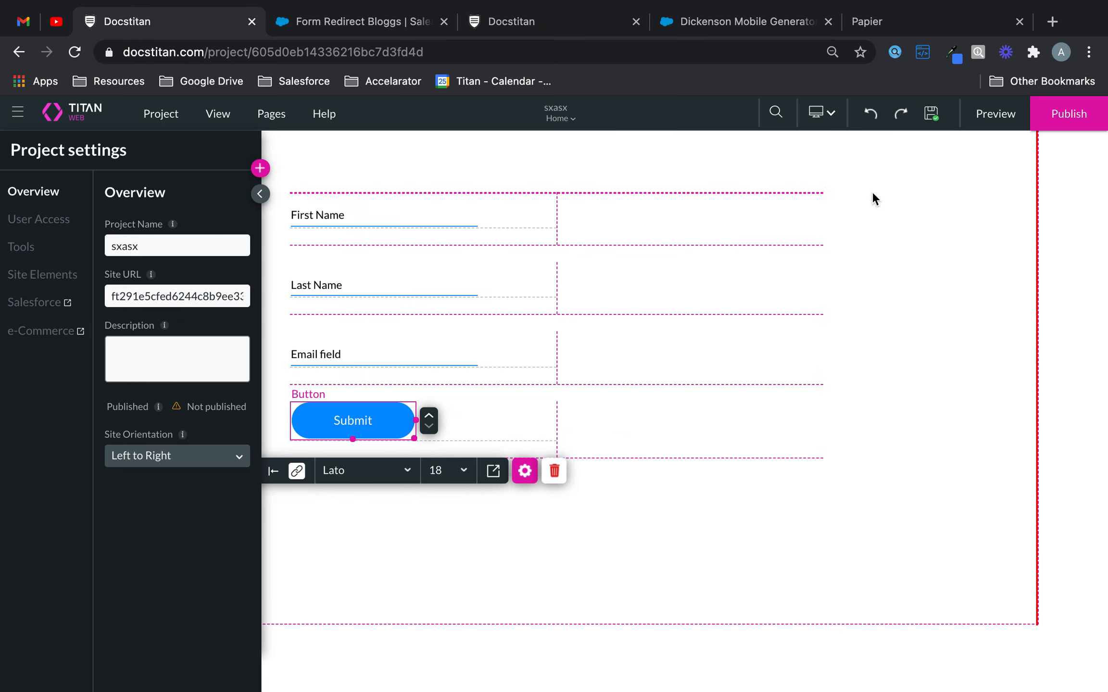
left_click(680, 226)
left_click(600, 508)
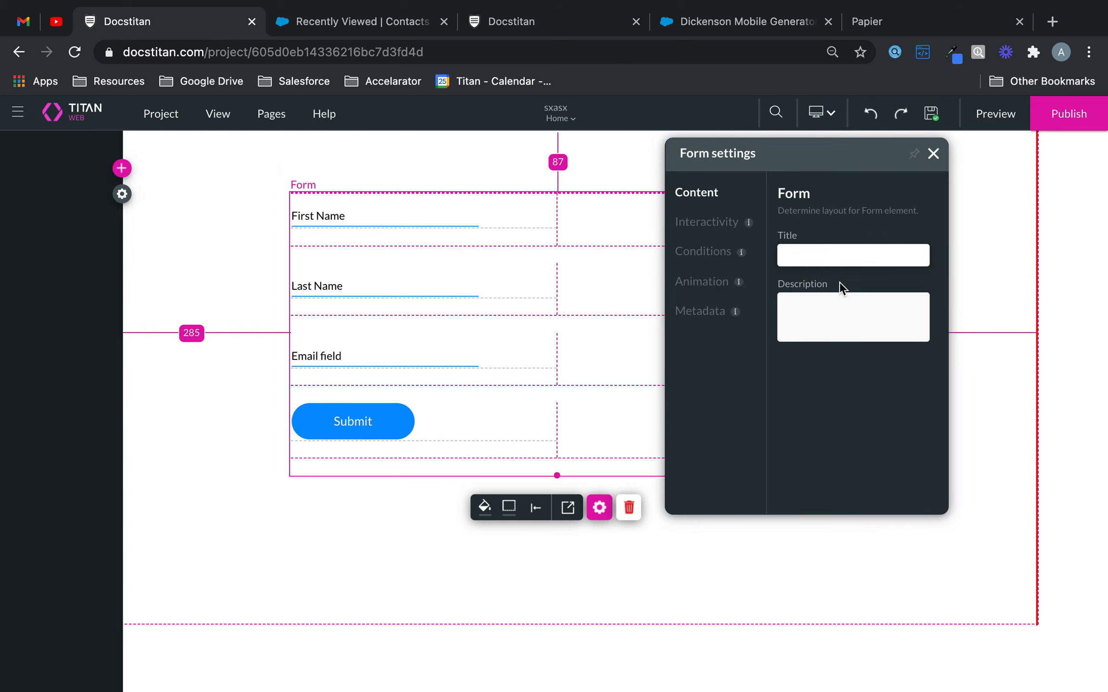
left_click(710, 222)
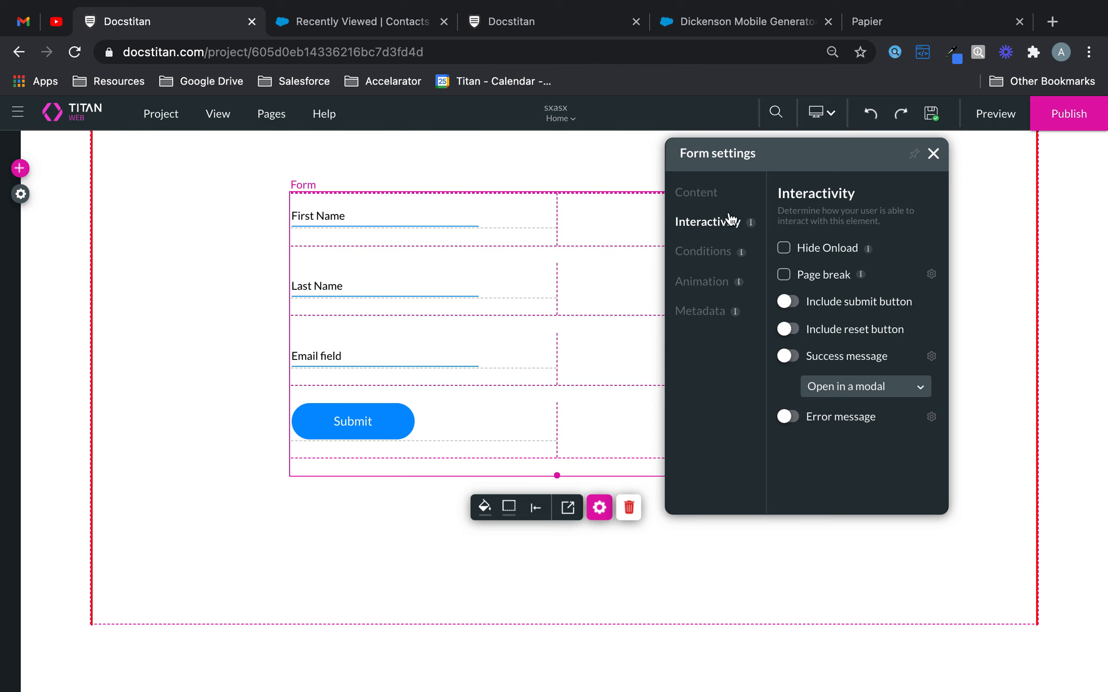
- Include the built-in submit button in the form and open its submit action configuration
left_click(607, 504)
left_click(789, 302)
left_click(878, 381)
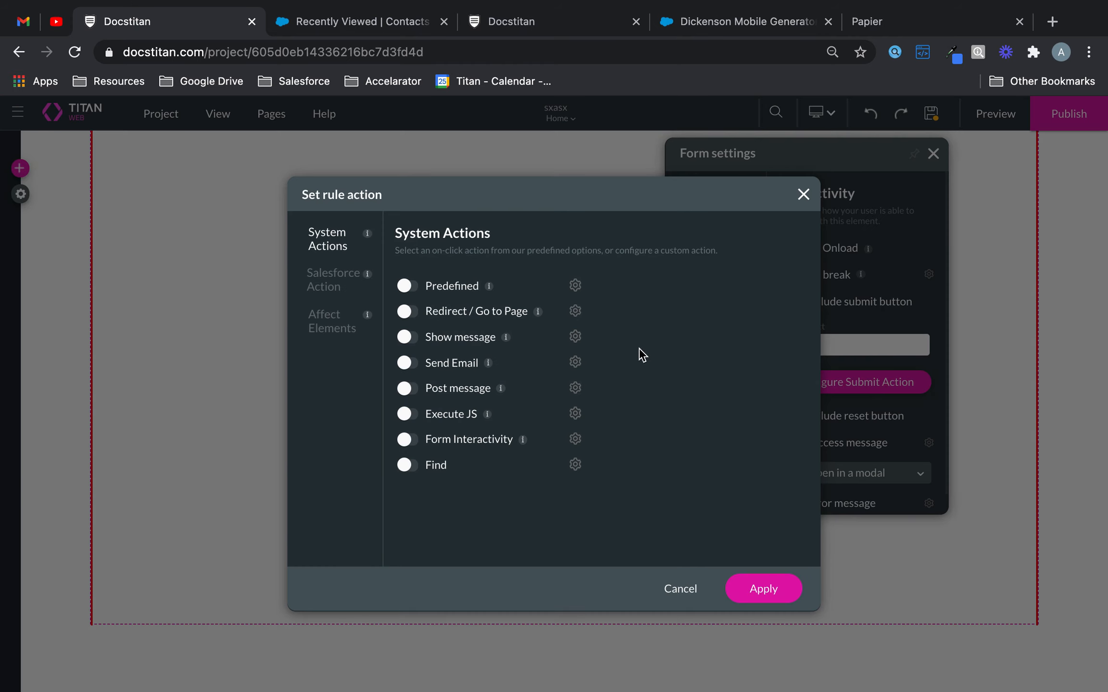
- Enable the Form Interactivity system action and configure it to Submit the [Form] element
left_click(412, 441)
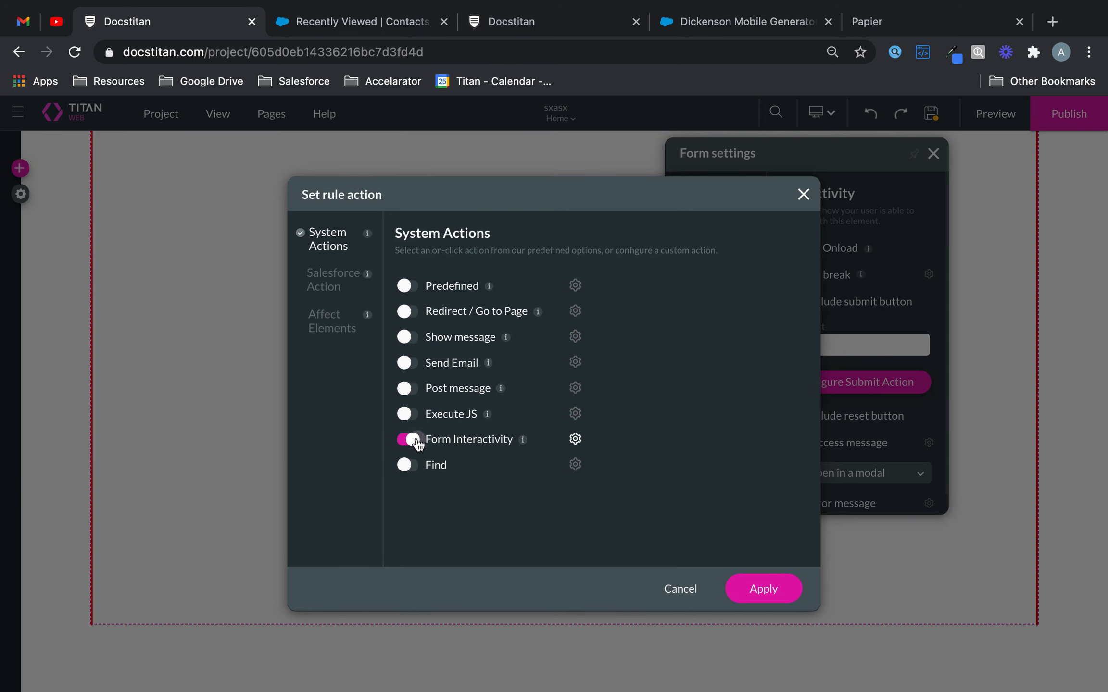
left_click(575, 440)
left_click(402, 397)
left_click(488, 313)
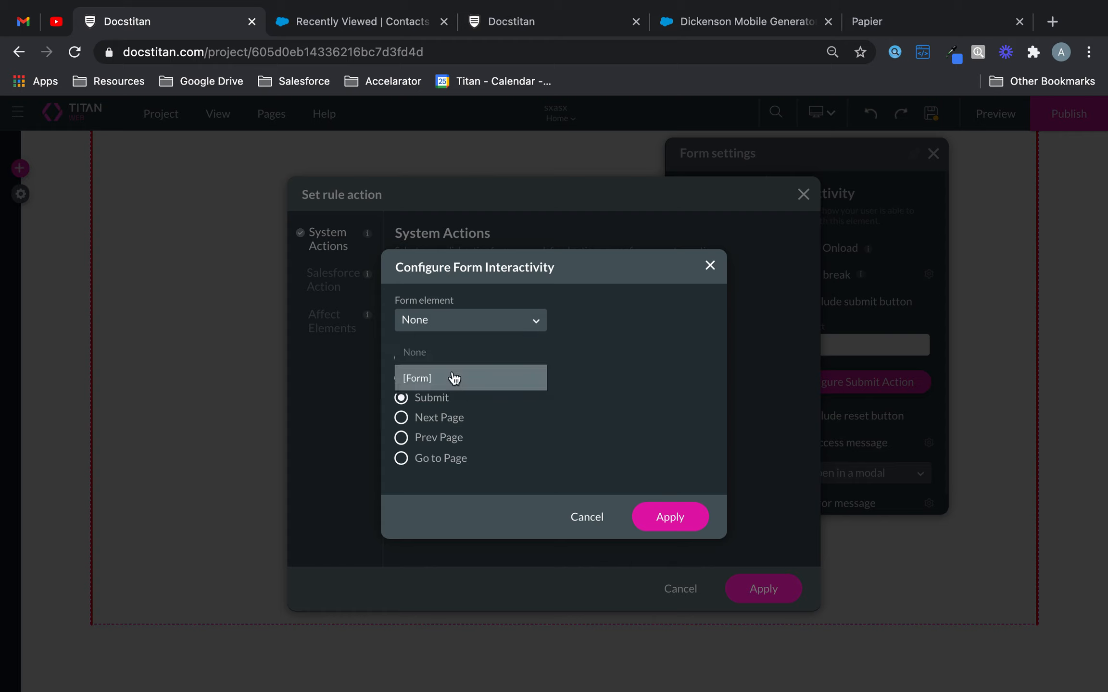
left_click(454, 378)
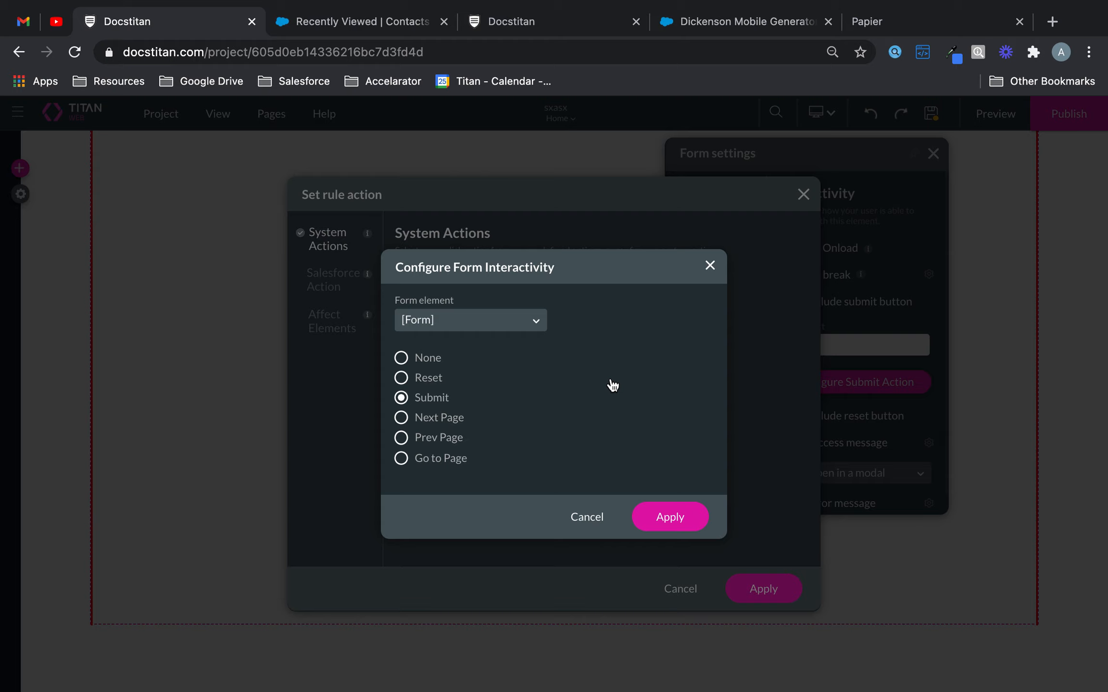
- Try the Next Page, Prev Page and Reset options for [Form], and dismiss the form interactivity configuration
left_click(525, 317)
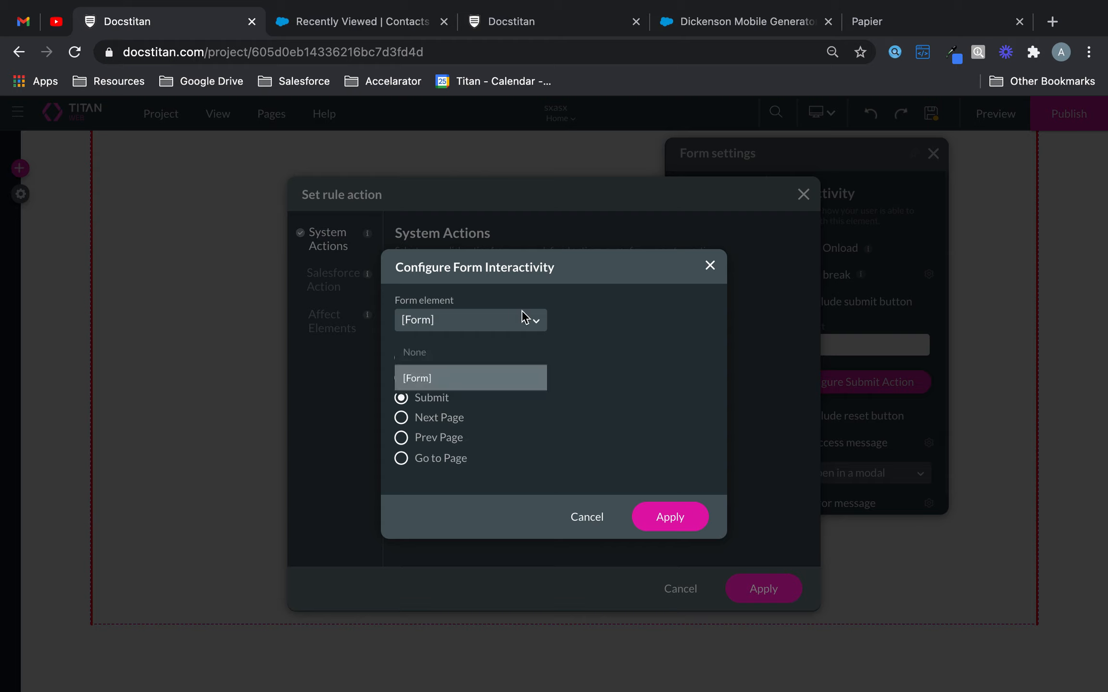
left_click(611, 310)
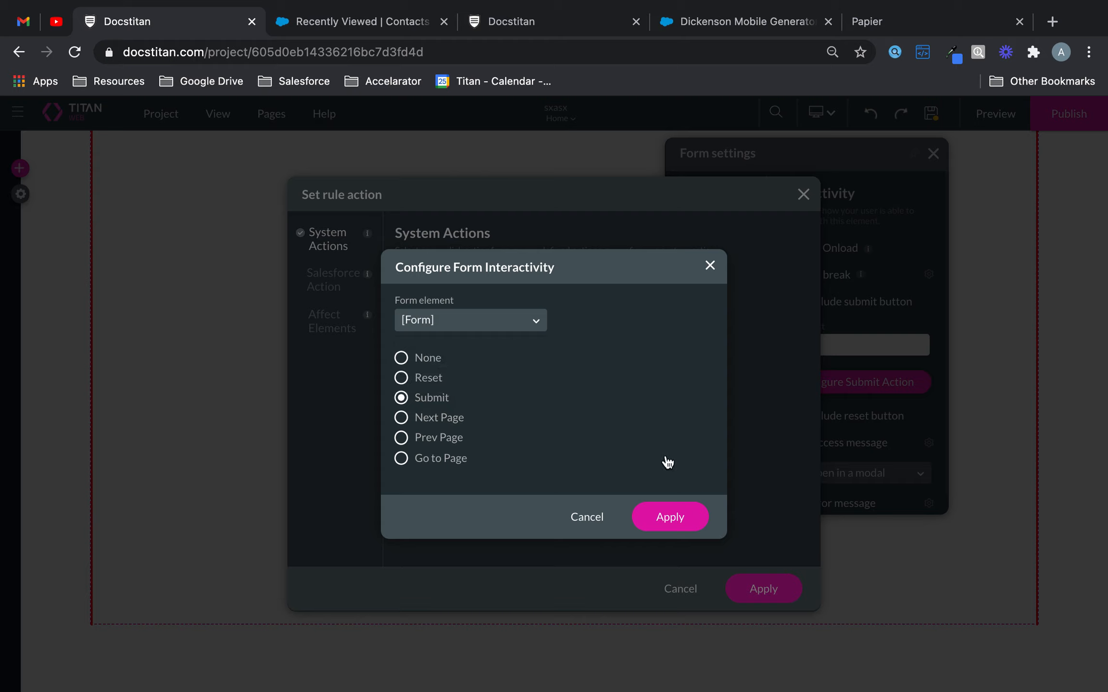
left_click(404, 420)
left_click(402, 440)
left_click(404, 379)
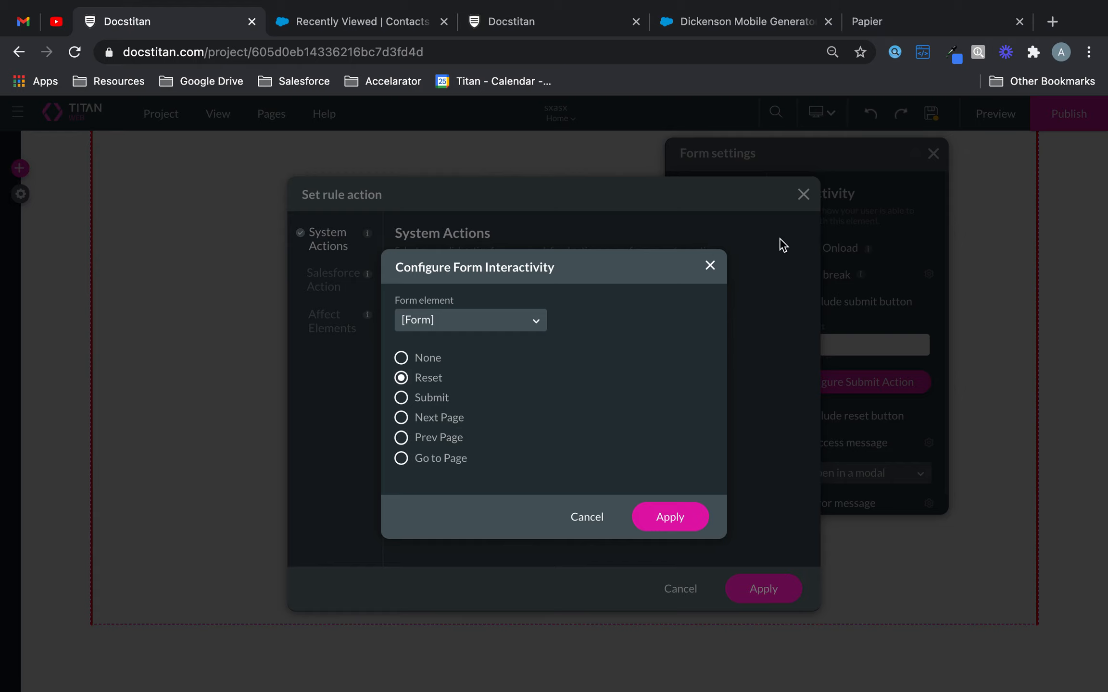
left_click(715, 265)
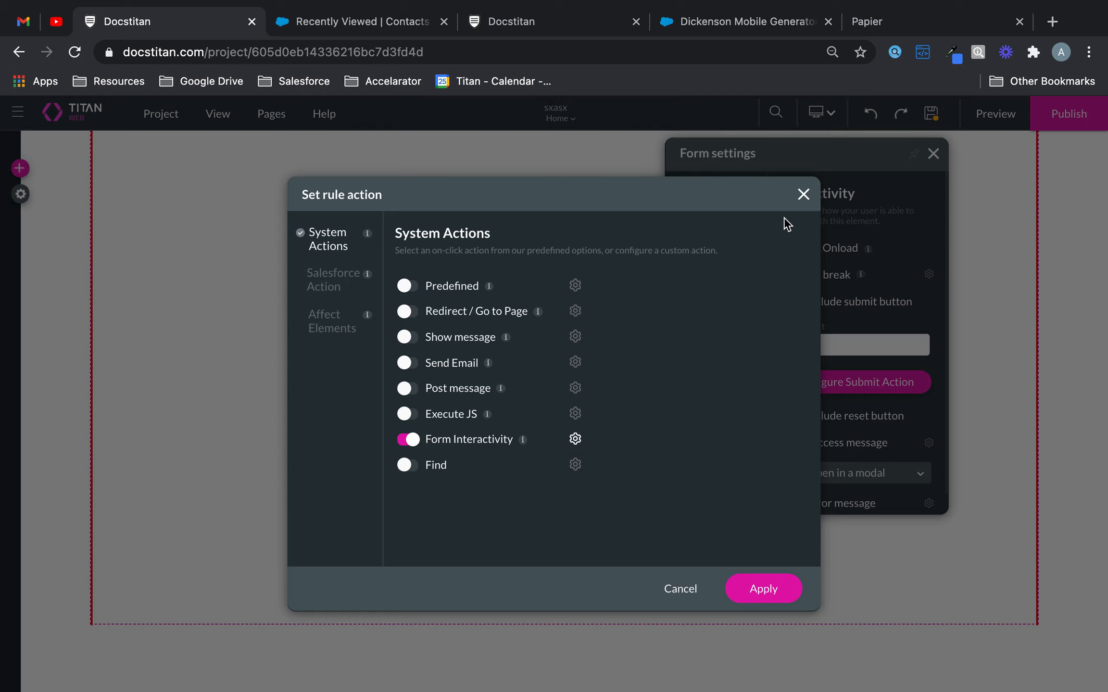
- Disable Form Interactivity in the submit action and remove the built-in submit button from the form
left_click(411, 439)
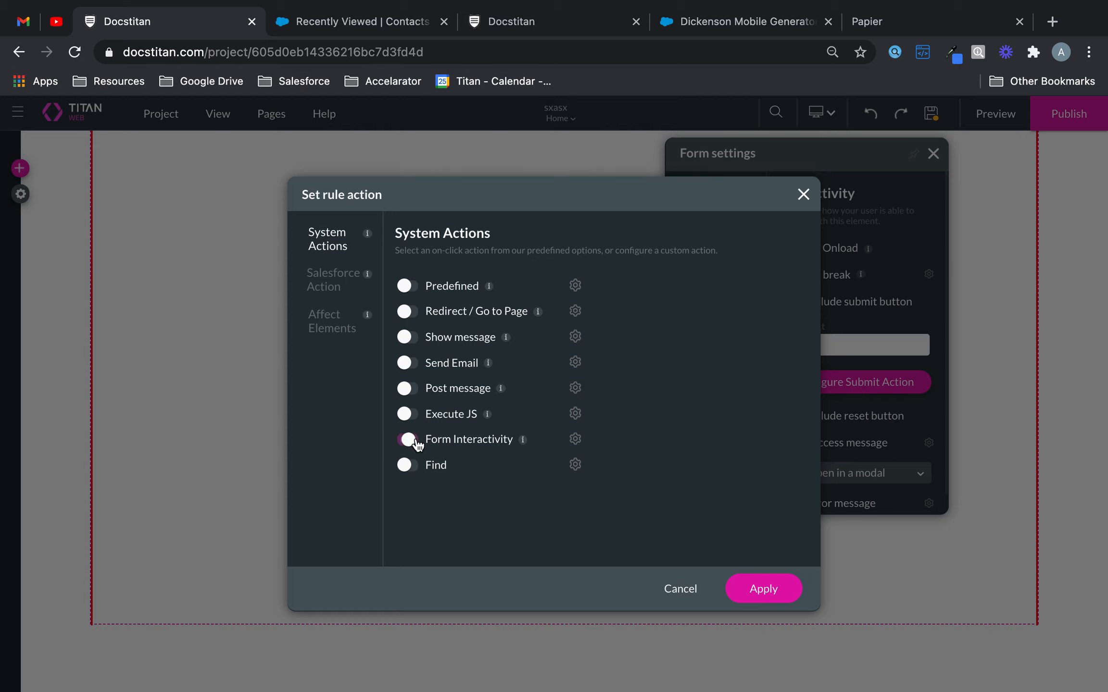
left_click(765, 591)
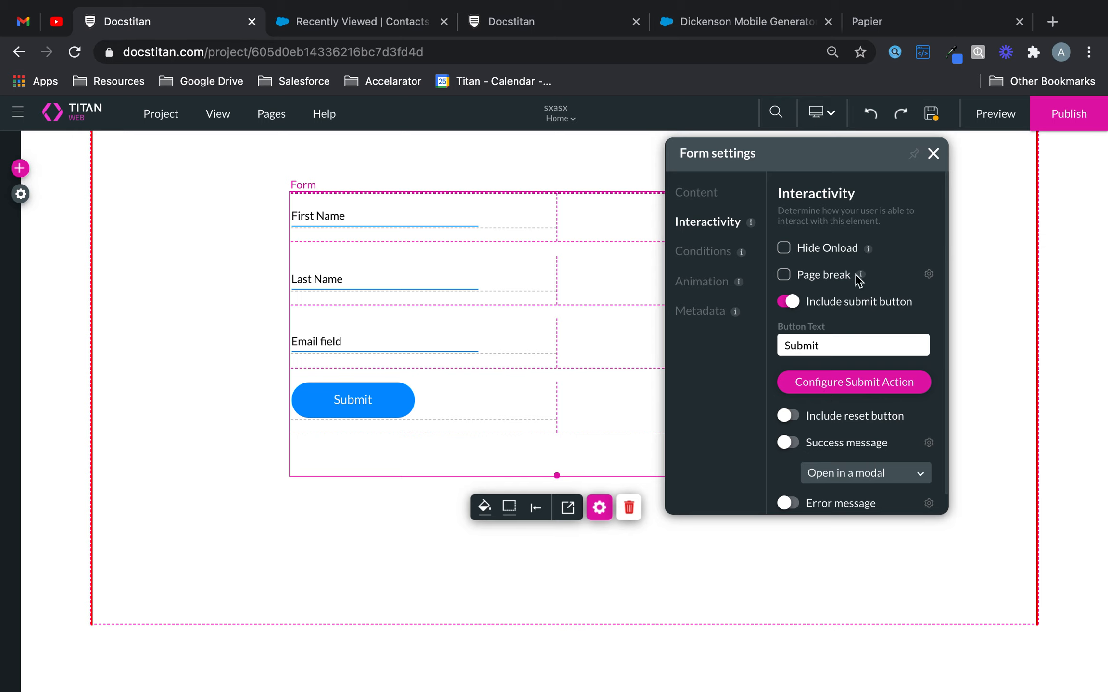
left_click_drag(840, 163, 1001, 229)
left_click(950, 374)
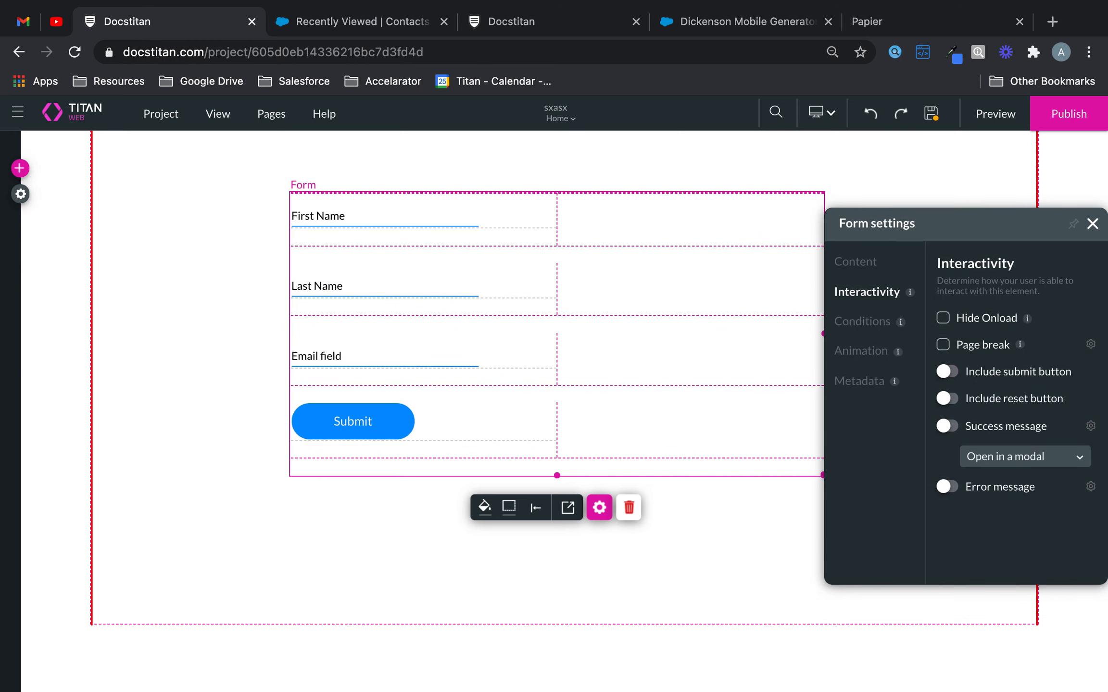